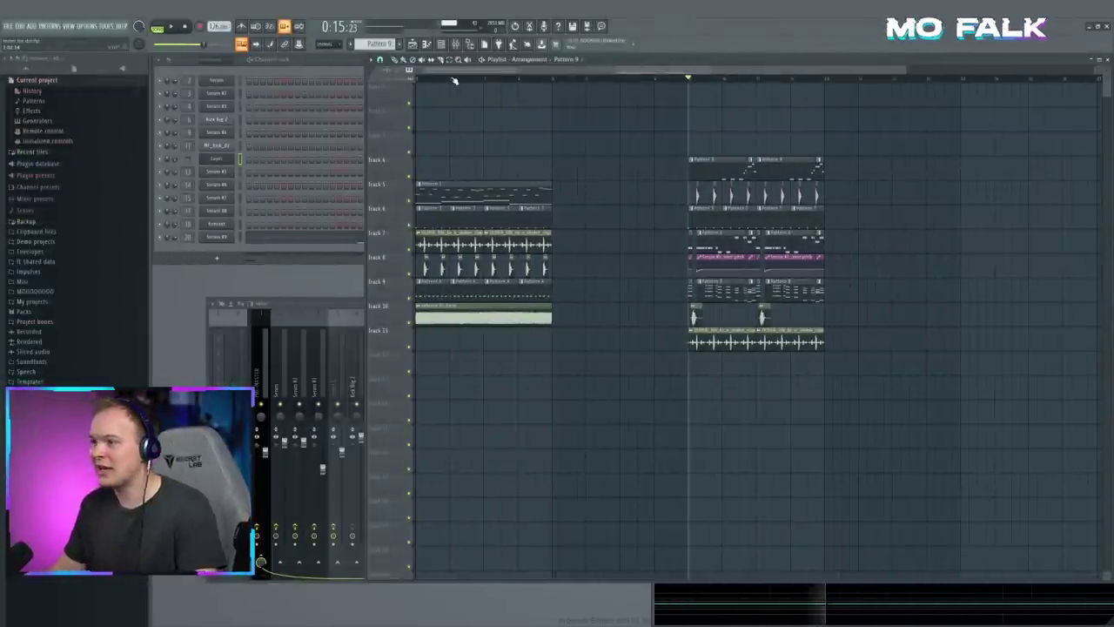
# Step: Play the second section of the arrangement and stop playback
pyautogui.press('space')
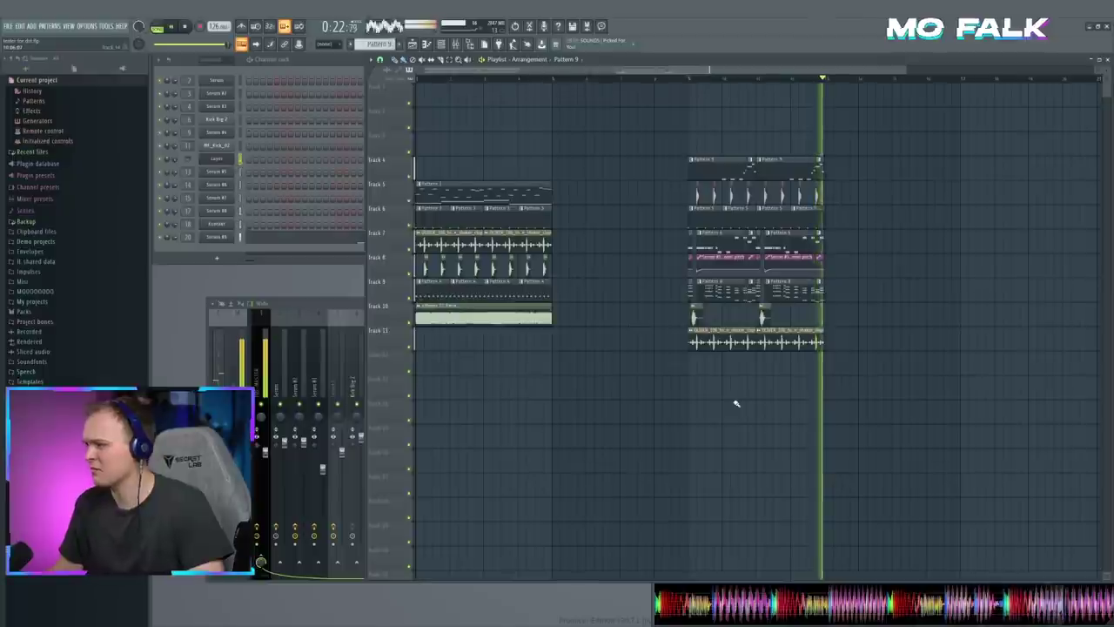
pyautogui.press('space')
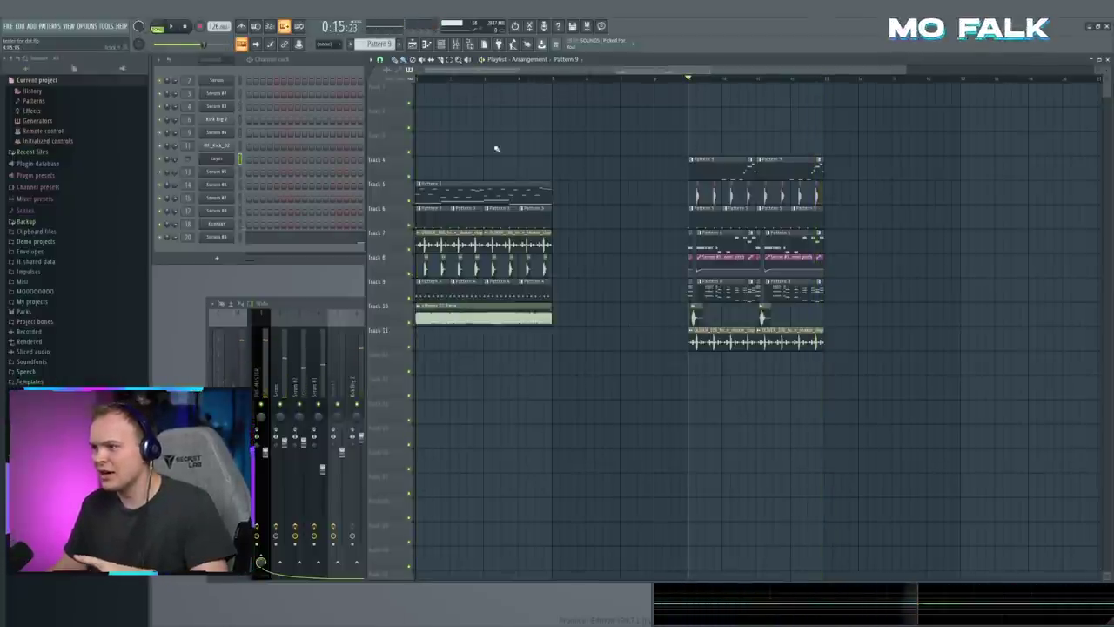
# Step: Examine Pattern 1's Serum channel, its mixer effects and its synth settings, and play the channel's sound
pyautogui.click(476, 191)
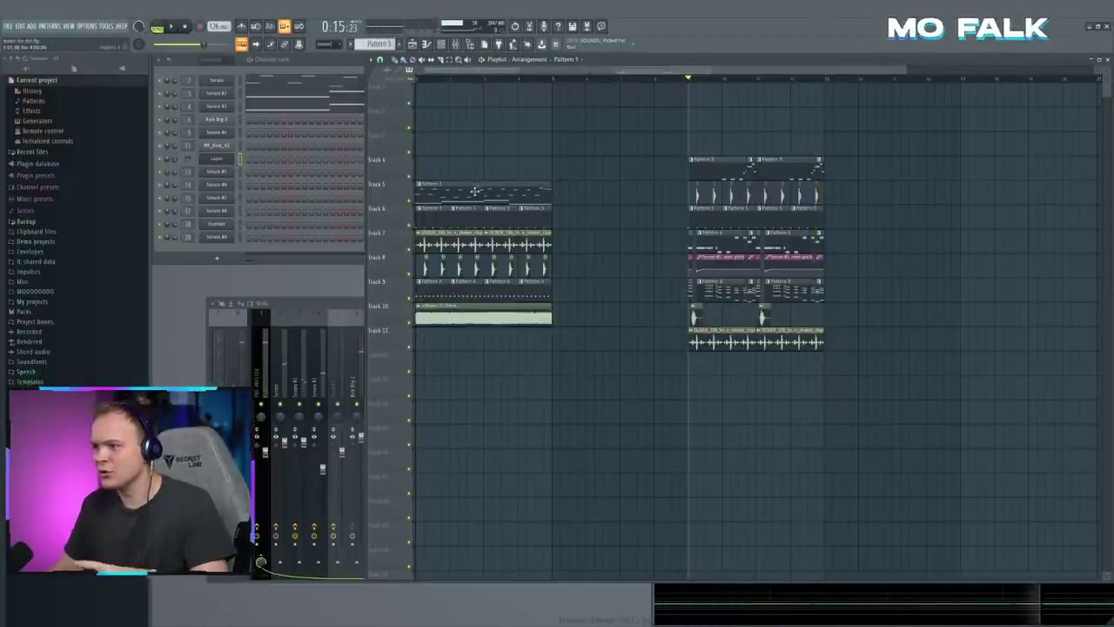
pyautogui.click(218, 80)
pyautogui.moveTo(609, 173); pyautogui.dragTo(530, 189)
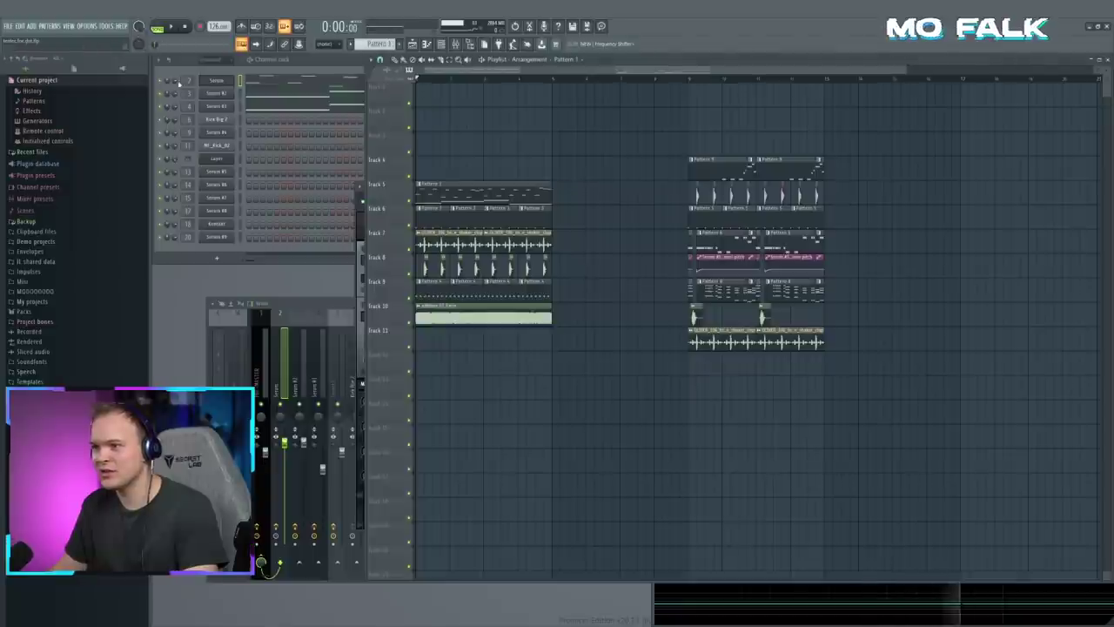
pyautogui.doubleClick(188, 81)
pyautogui.rightClick(279, 405)
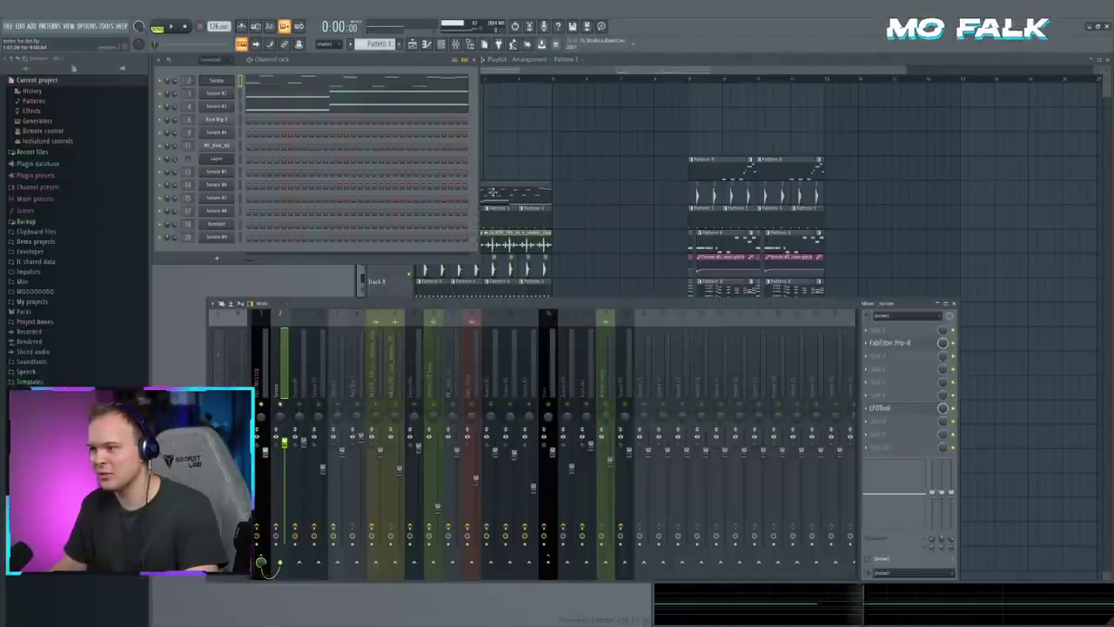
pyautogui.press('space')
pyautogui.click(215, 82)
pyautogui.moveTo(558, 188); pyautogui.dragTo(465, 150)
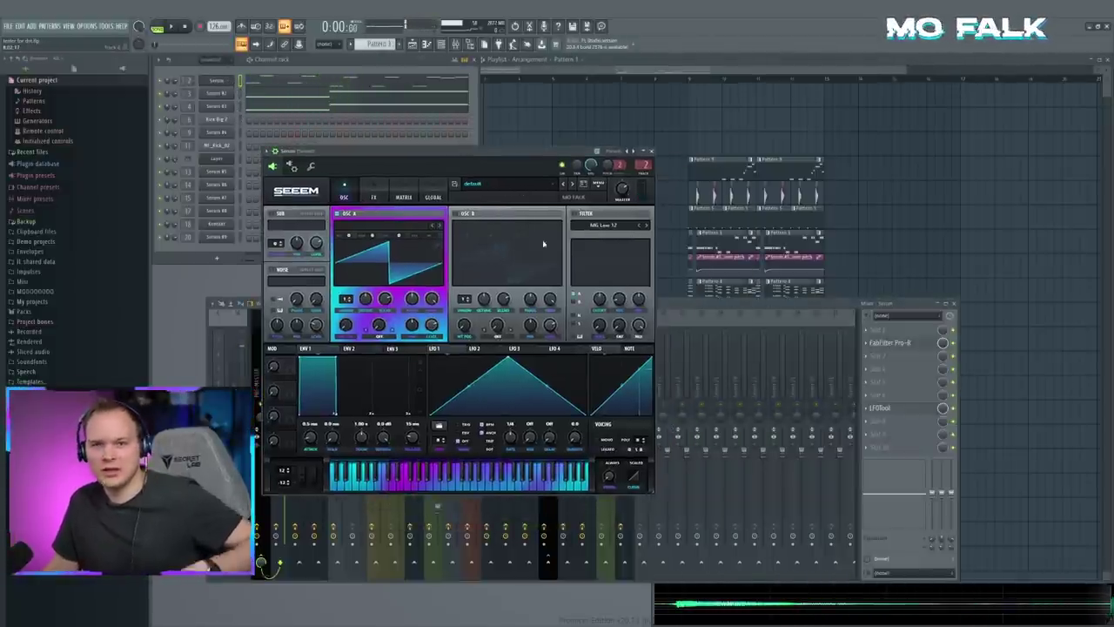
# Step: Select the Pattern 9 clip in the second section and audition it with the Serum #9 channel's mixer track shown
pyautogui.click(723, 169)
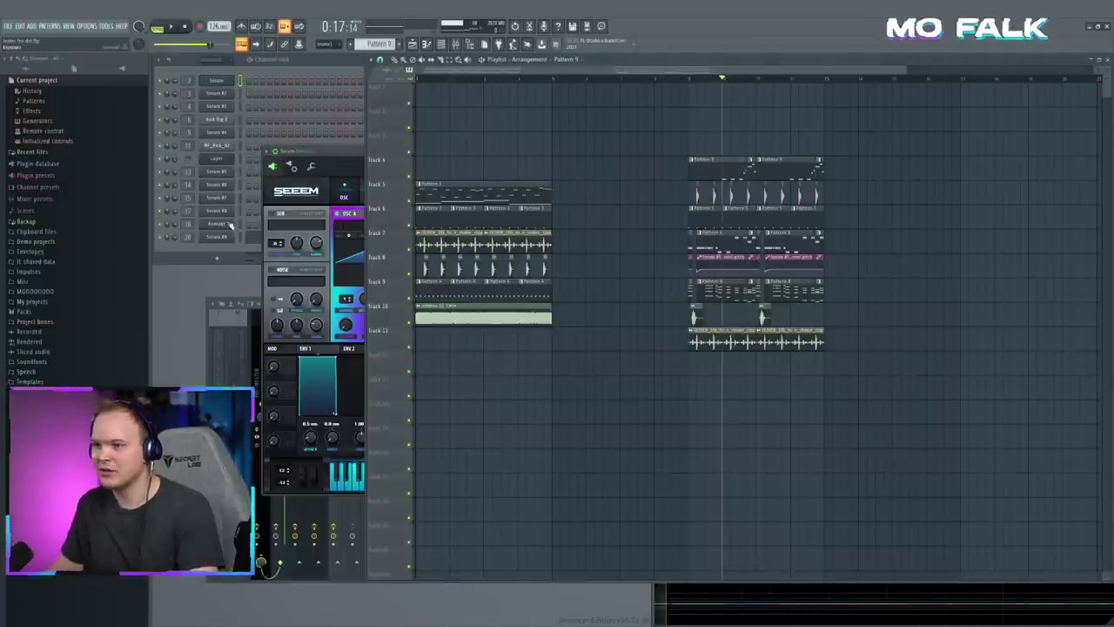
pyautogui.doubleClick(188, 237)
pyautogui.press('space')
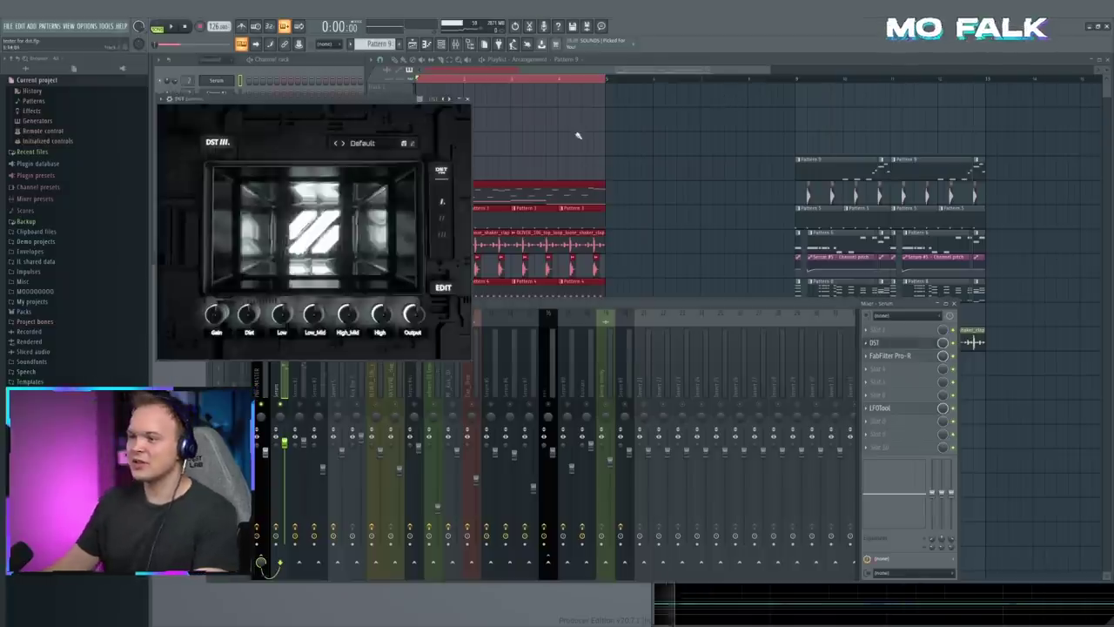
# Step: Try DST's distortion types I, II and III on the Default preset and vary its Dist amount
pyautogui.moveTo(325, 100); pyautogui.dragTo(547, 146)
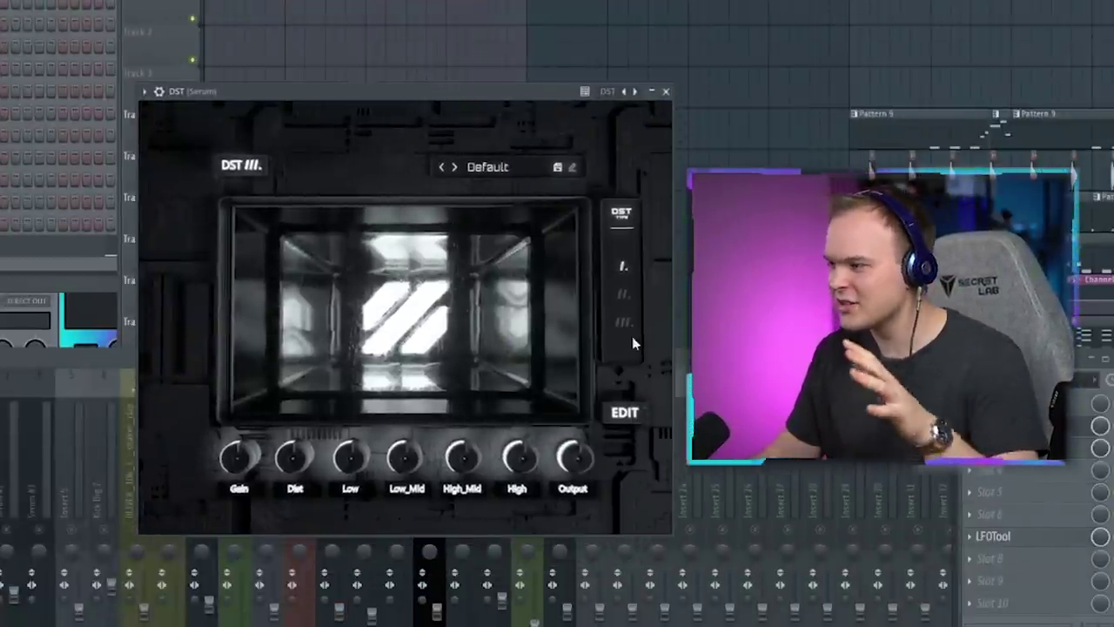
pyautogui.moveTo(376, 98); pyautogui.dragTo(386, 140)
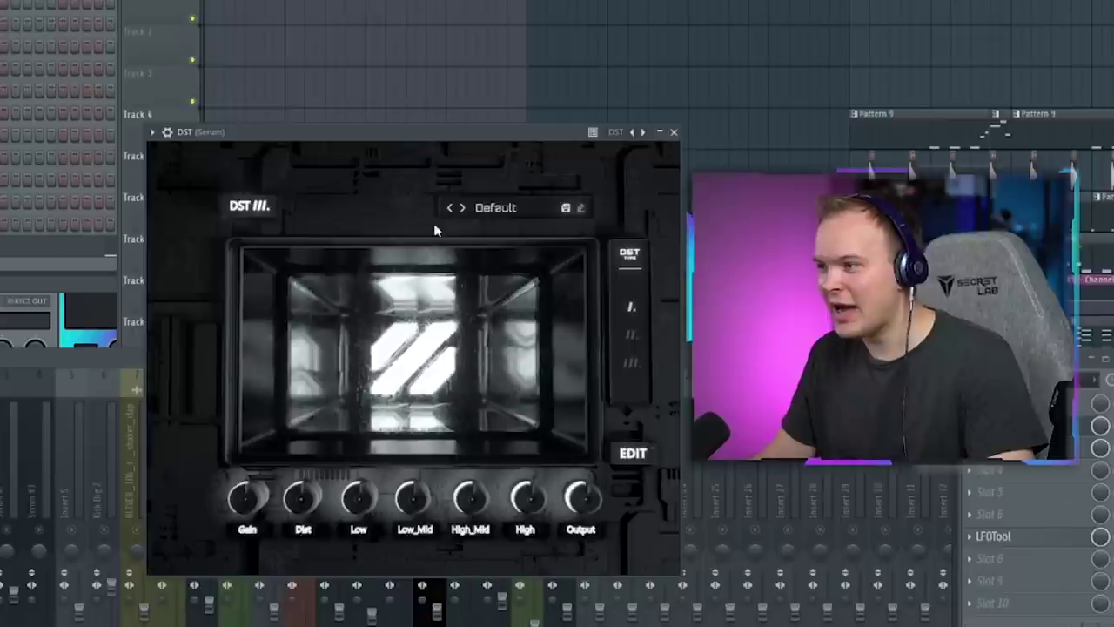
pyautogui.click(491, 209)
pyautogui.click(500, 233)
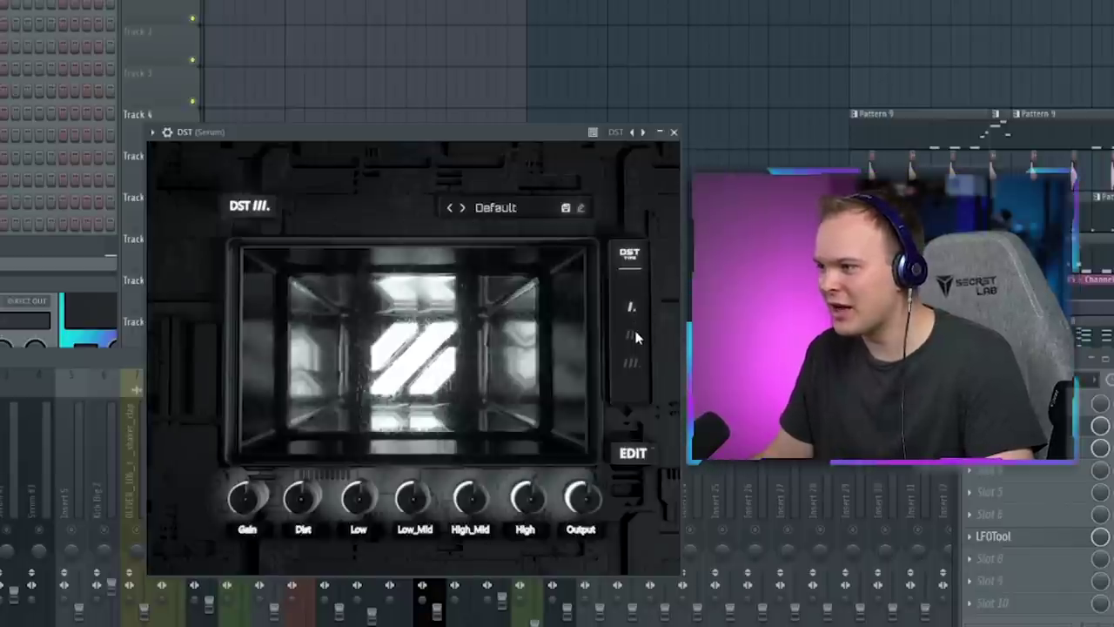
pyautogui.click(632, 307)
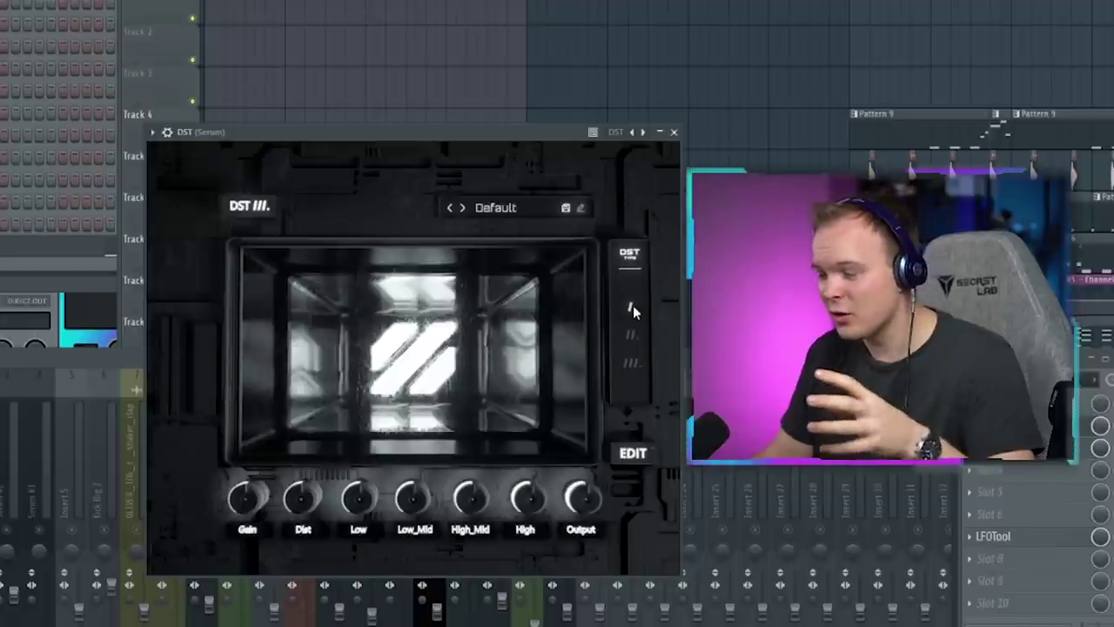
pyautogui.click(633, 336)
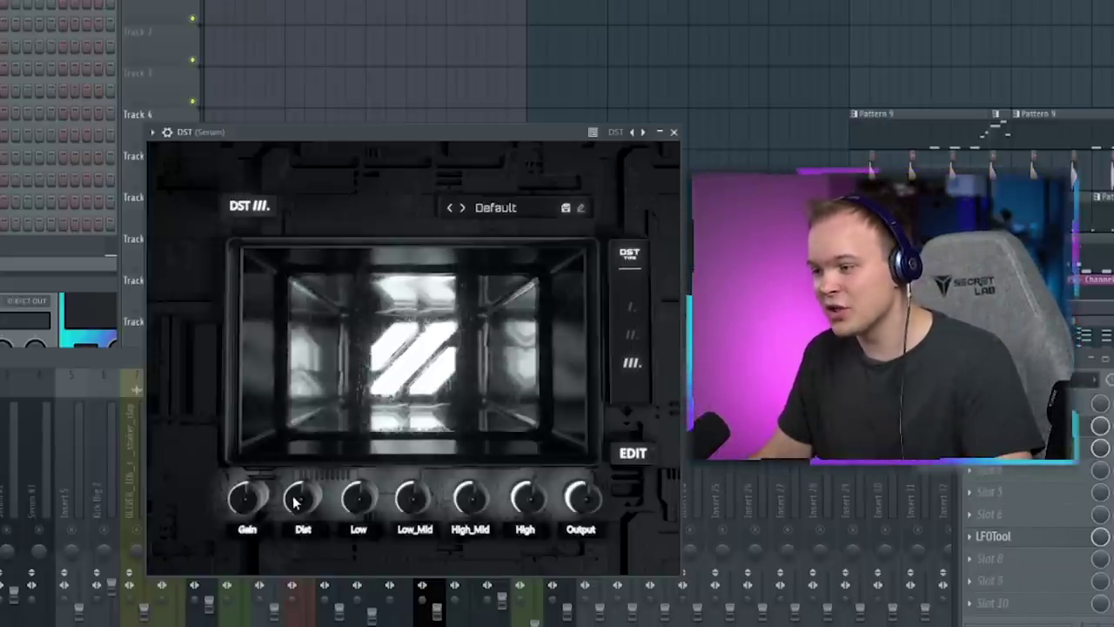
pyautogui.moveTo(294, 501); pyautogui.dragTo(316, 411)
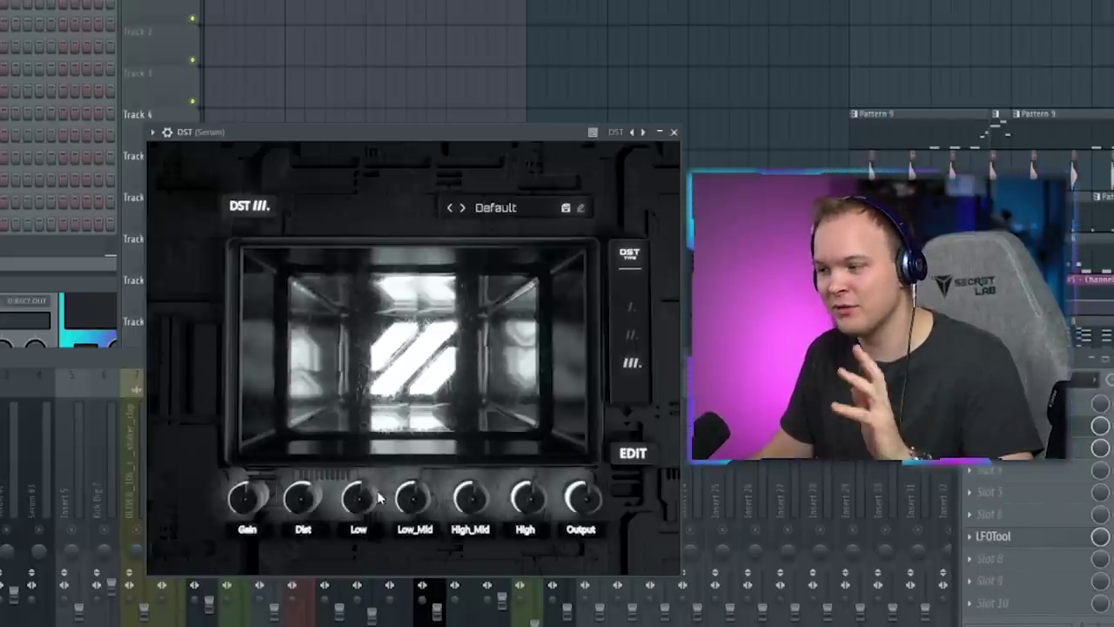
# Step: In DST's band editor, shift the Low_Mid/High_Mid crossover slightly lower and reduce the High band to about -13 dB
pyautogui.click(639, 453)
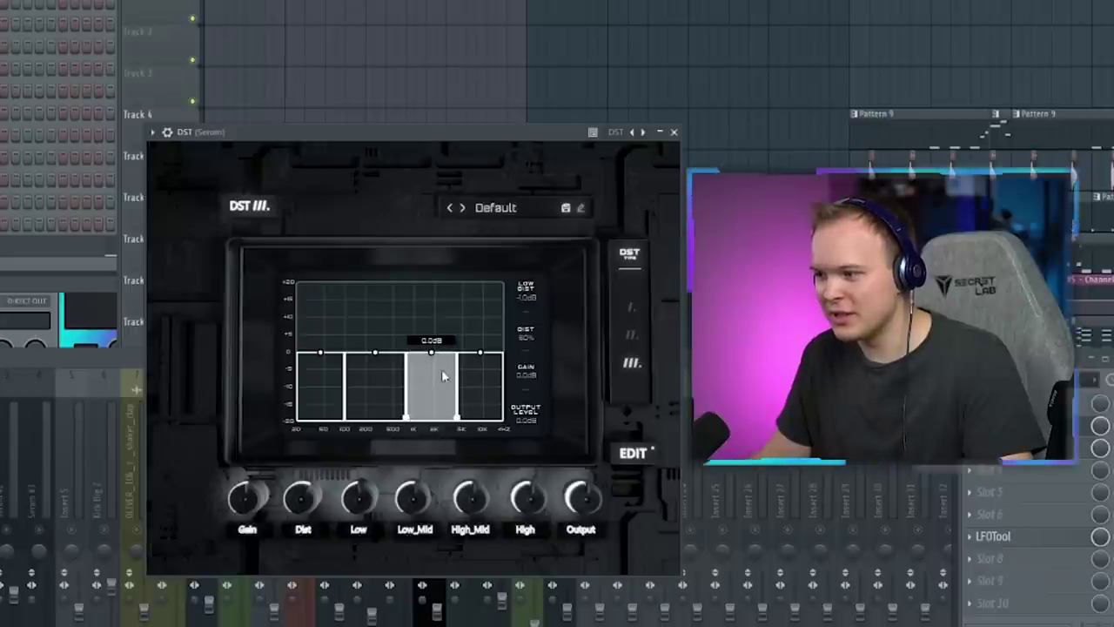
pyautogui.moveTo(406, 396); pyautogui.dragTo(397, 397)
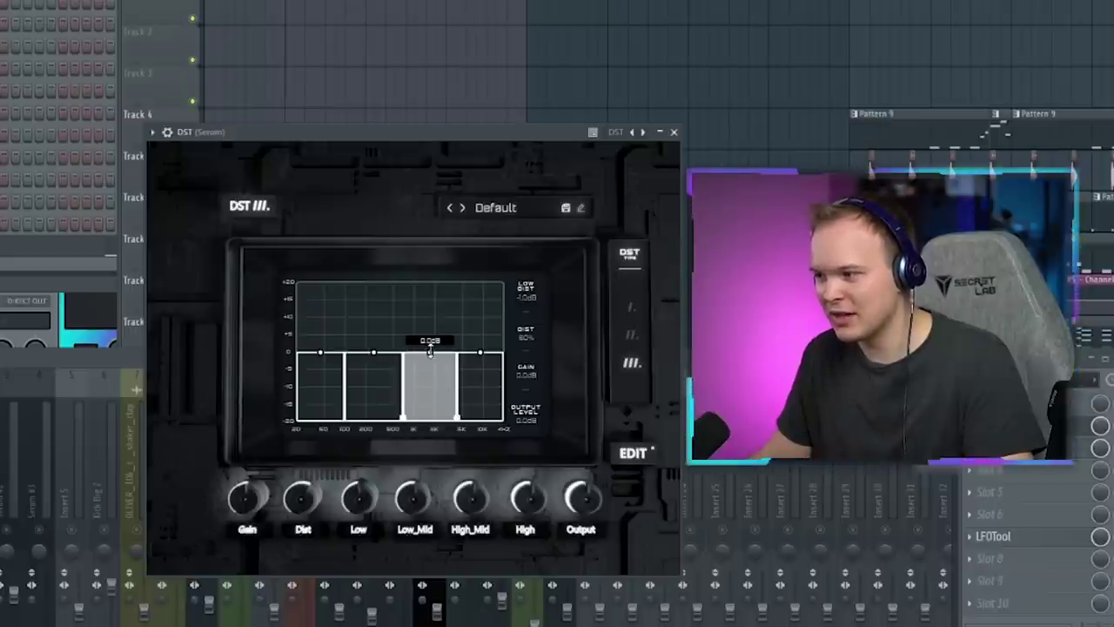
pyautogui.moveTo(480, 353); pyautogui.dragTo(480, 398)
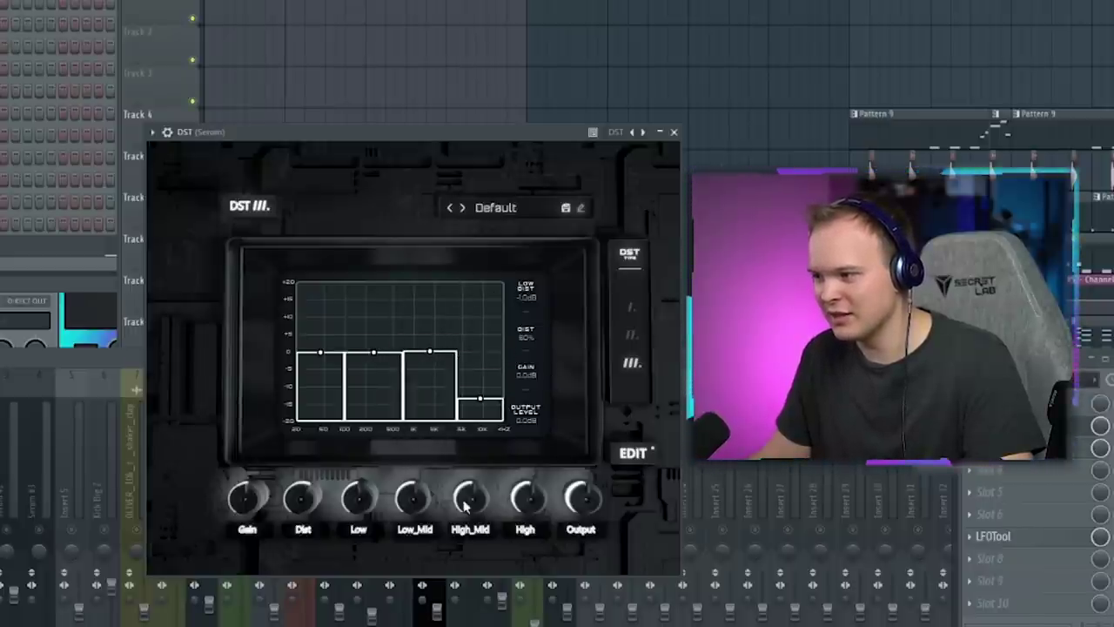
# Step: Load the Overload preset in DST and return to the Default preset
pyautogui.click(450, 207)
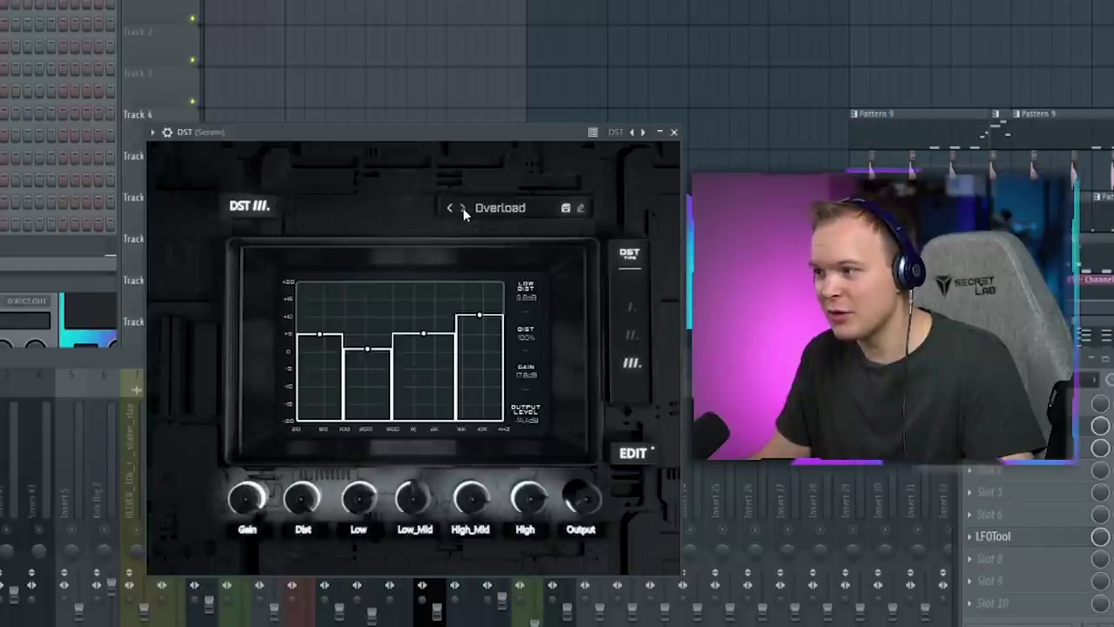
pyautogui.click(462, 207)
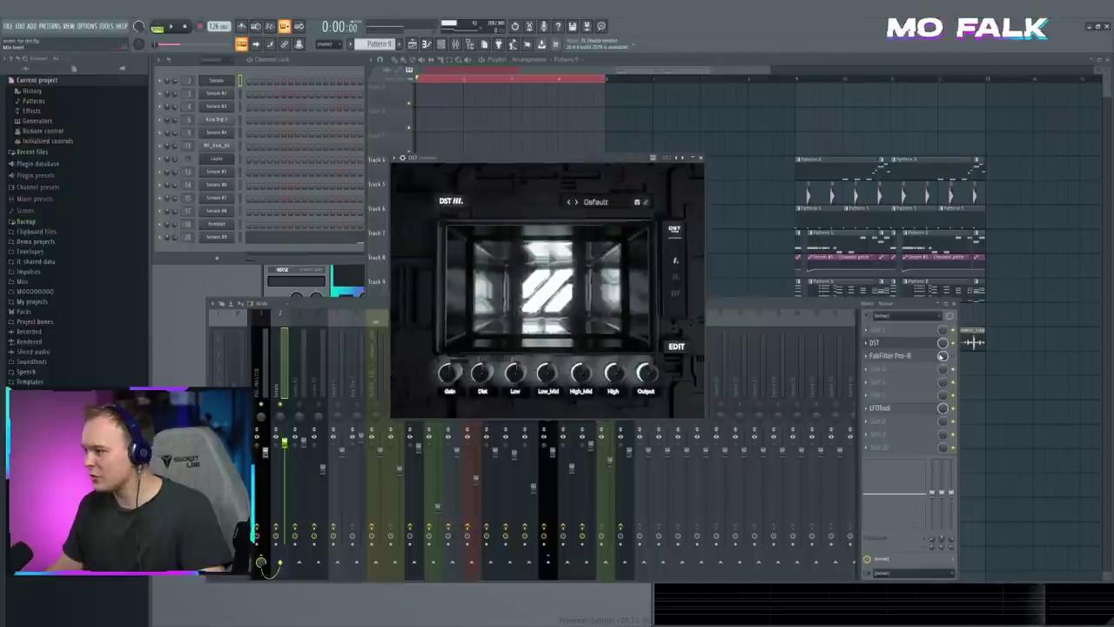
# Step: Bypass FabFilter Pro-R on the Serum mixer track and play the looped section with DST on its Default preset
pyautogui.click(953, 356)
pyautogui.moveTo(534, 156); pyautogui.dragTo(603, 164)
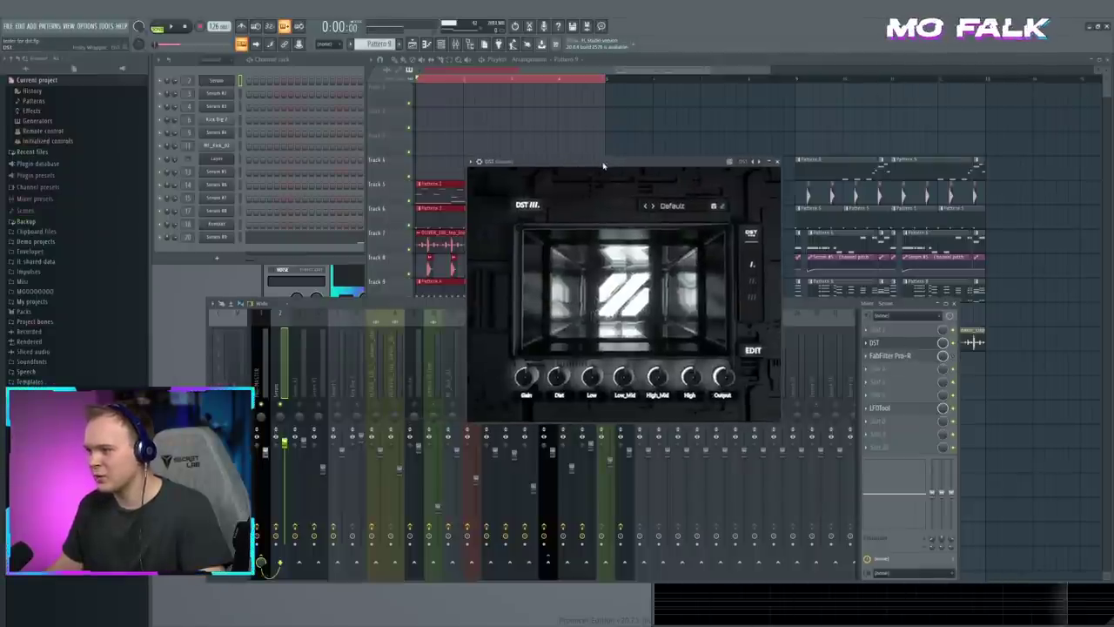
pyautogui.press('space')
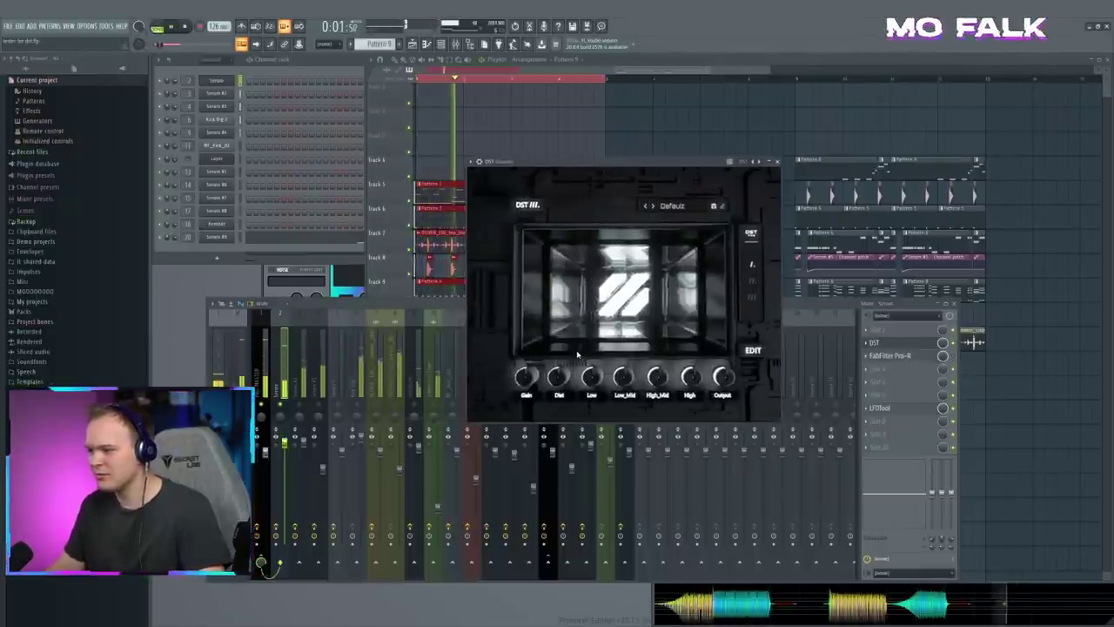
pyautogui.press('space')
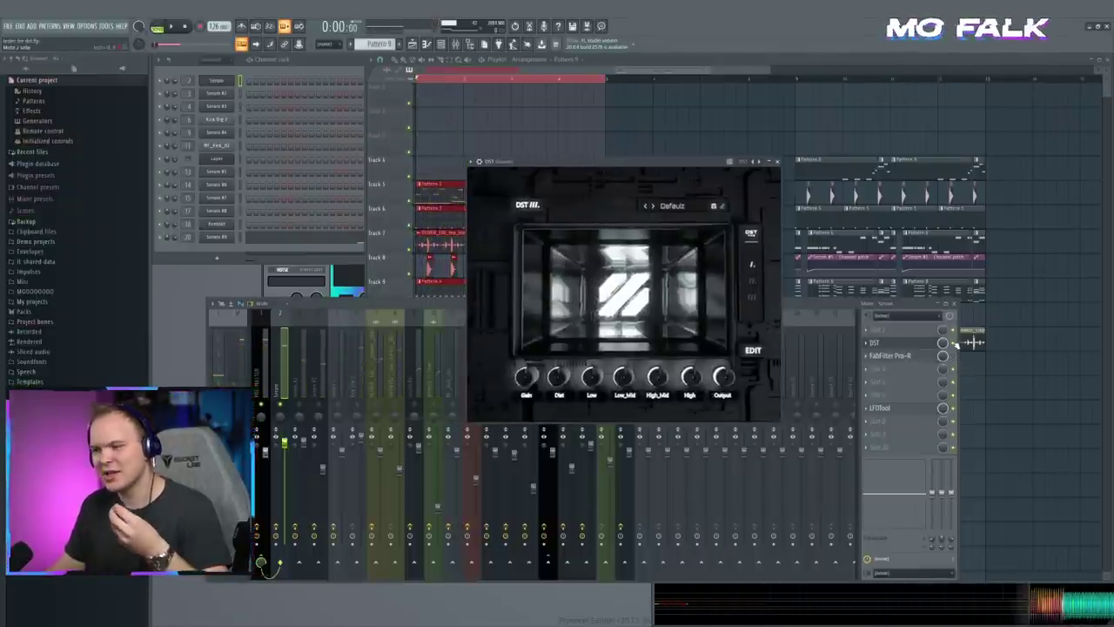
# Step: Compare the looped section with DST bypassed on the Serum mixer track and with DST enabled again
pyautogui.click(955, 342)
pyautogui.press('space')
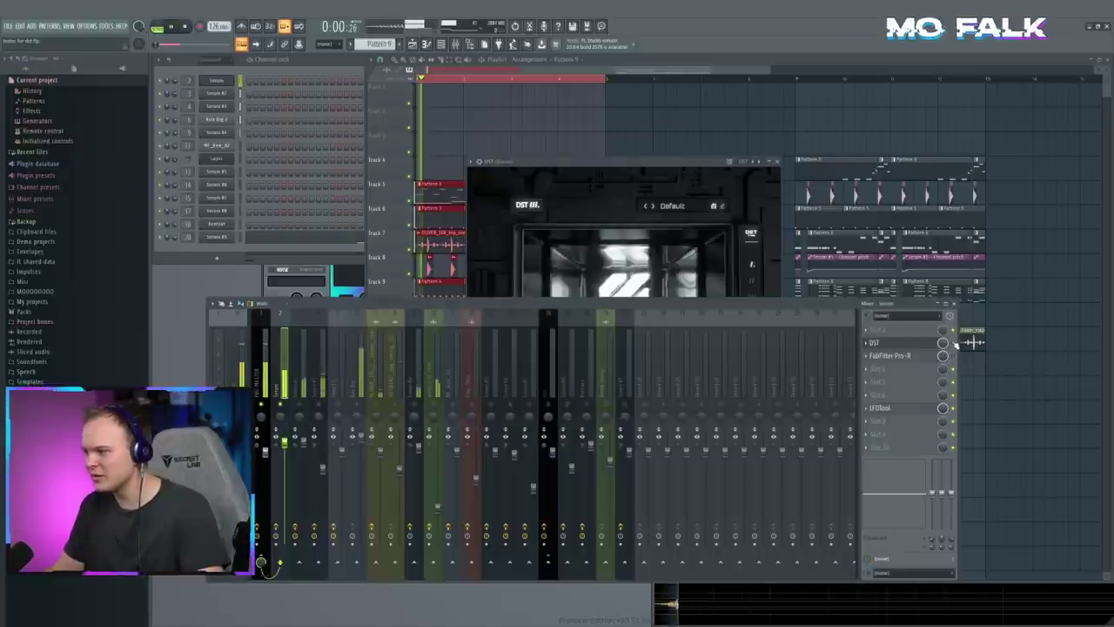
pyautogui.press('space')
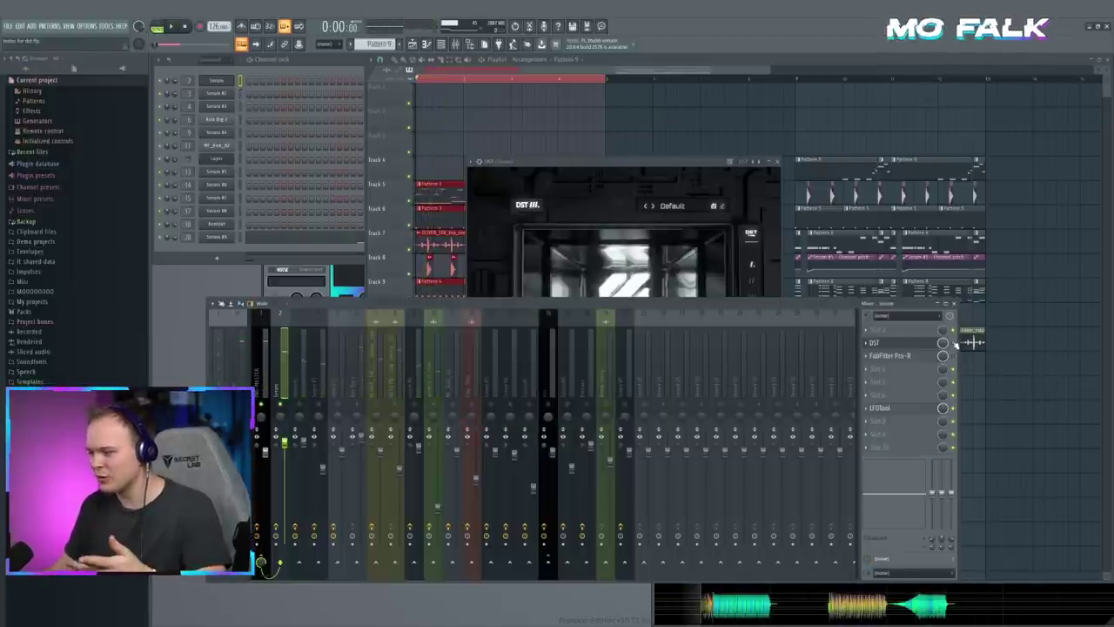
pyautogui.click(954, 343)
pyautogui.moveTo(581, 163); pyautogui.dragTo(511, 142)
pyautogui.press('space')
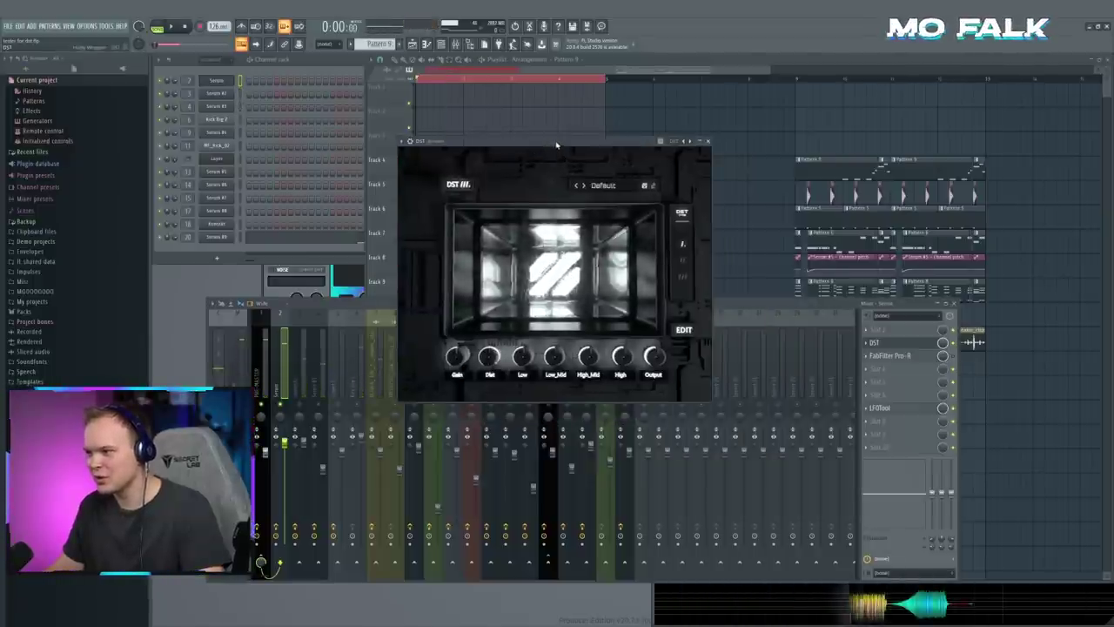
pyautogui.moveTo(545, 145); pyautogui.dragTo(558, 146)
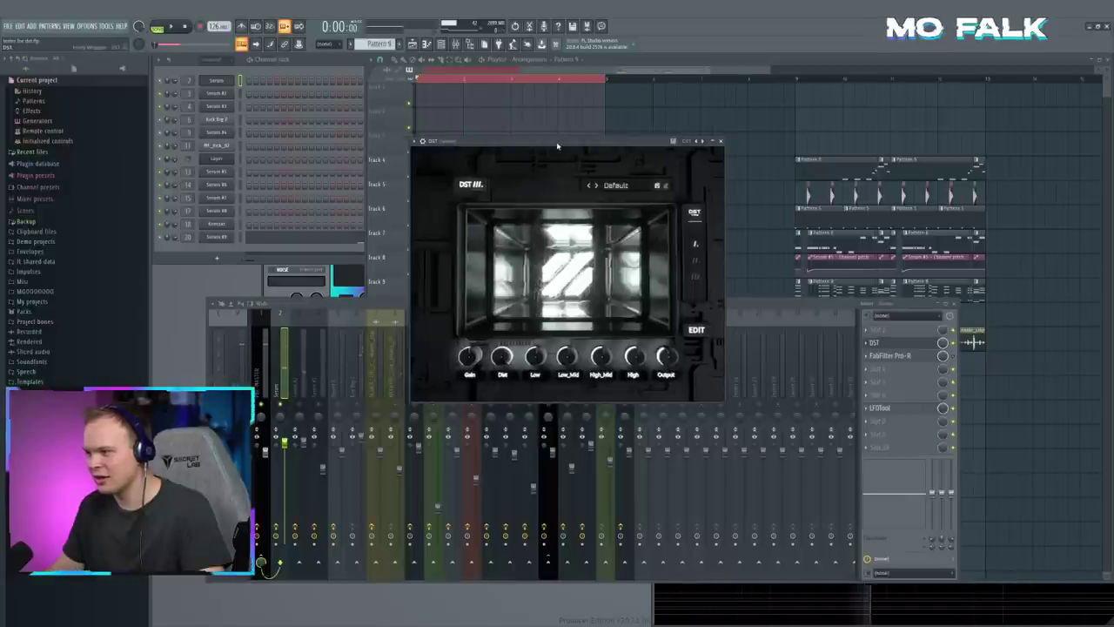
pyautogui.press('space')
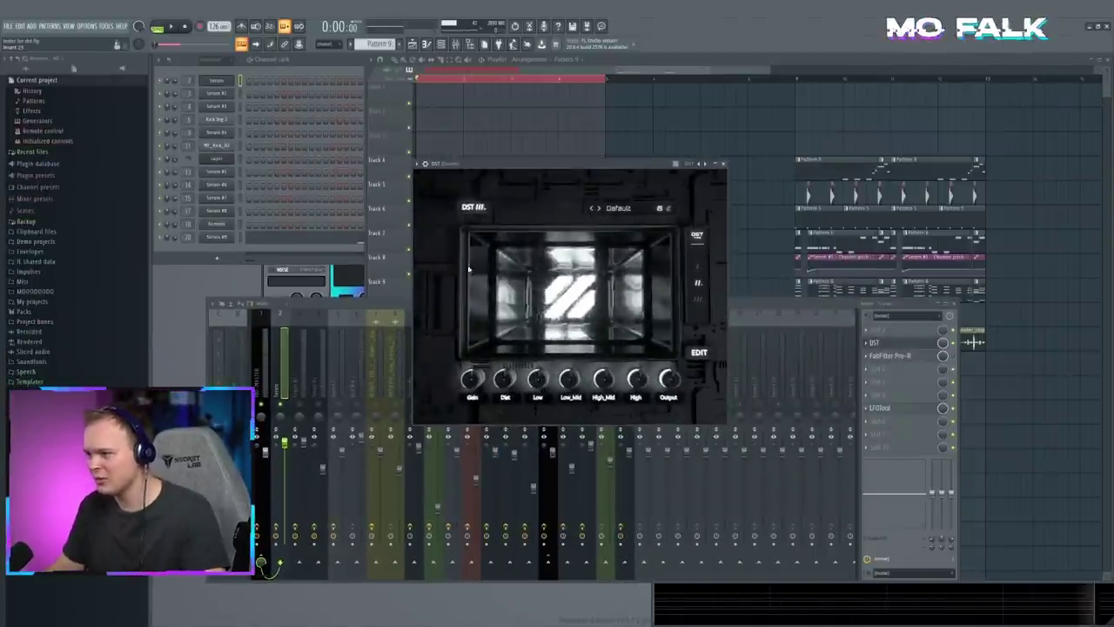
# Step: Play the loop with DST's distortion type II and switch to type III during playback for comparison
pyautogui.moveTo(555, 166); pyautogui.dragTo(536, 162)
pyautogui.press('space')
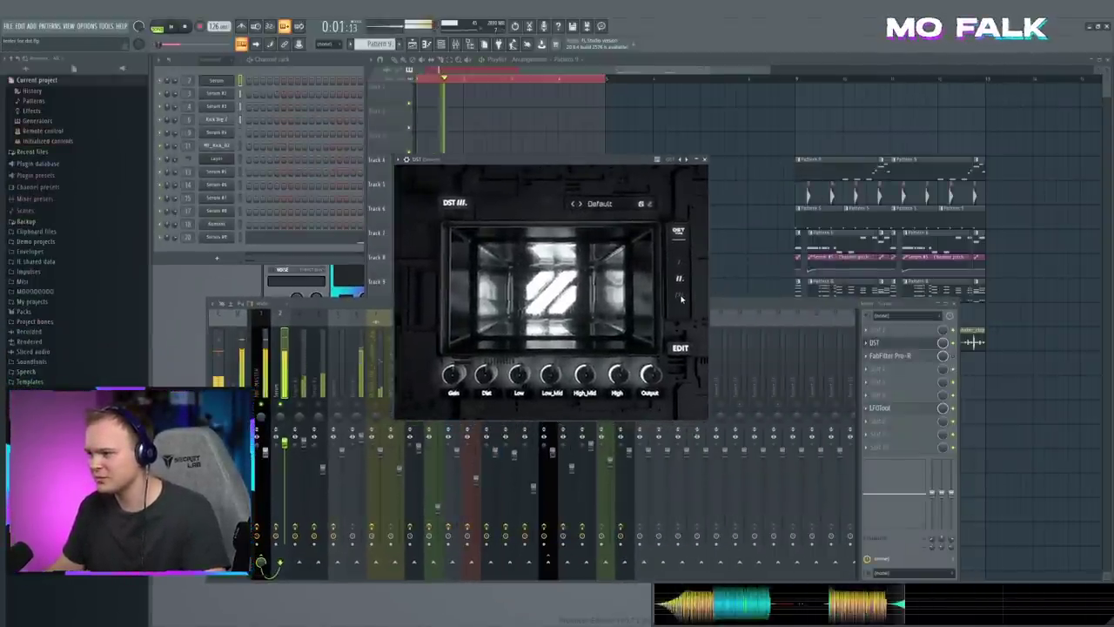
pyautogui.click(680, 297)
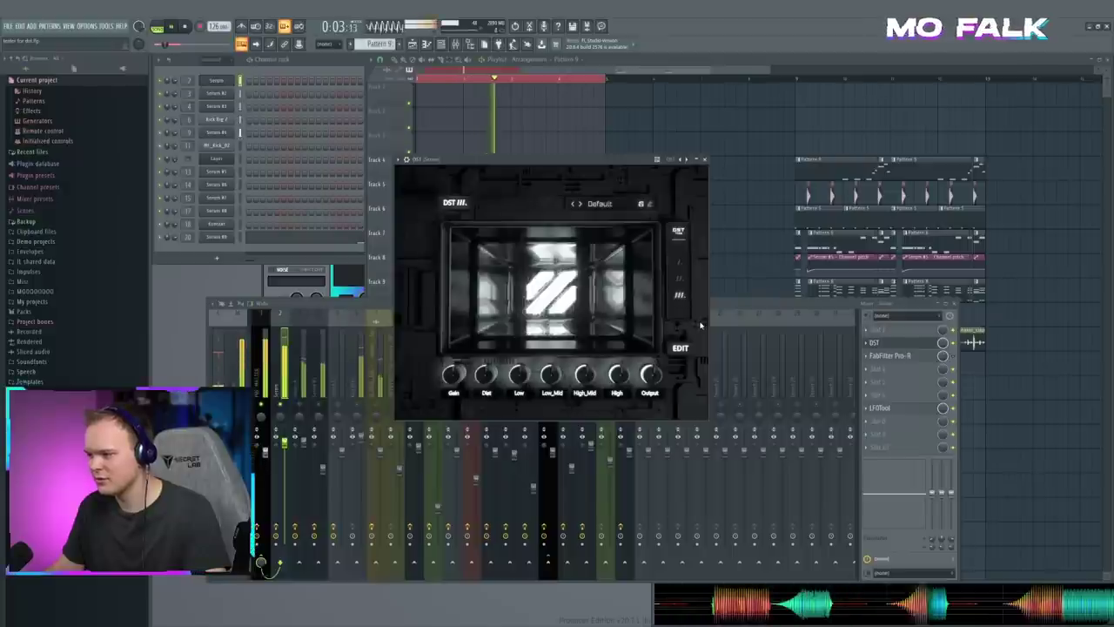
pyautogui.click(680, 296)
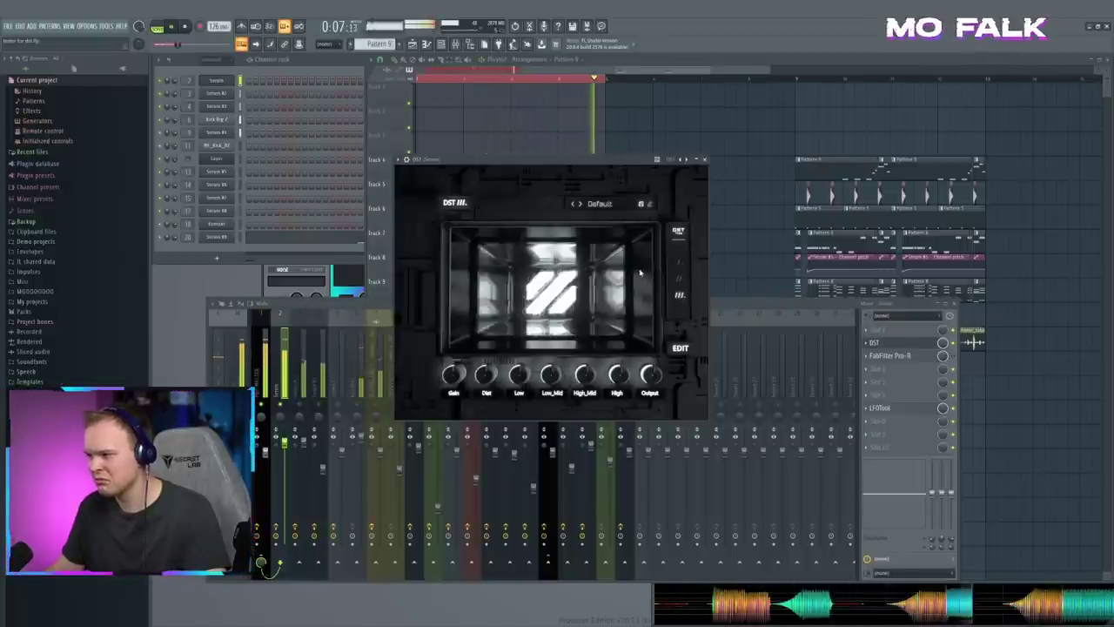
pyautogui.press('space')
# Step: Load the Bright Notes preset in DST and play the loop with the plug-in's band editor open
pyautogui.moveTo(575, 160); pyautogui.dragTo(529, 159)
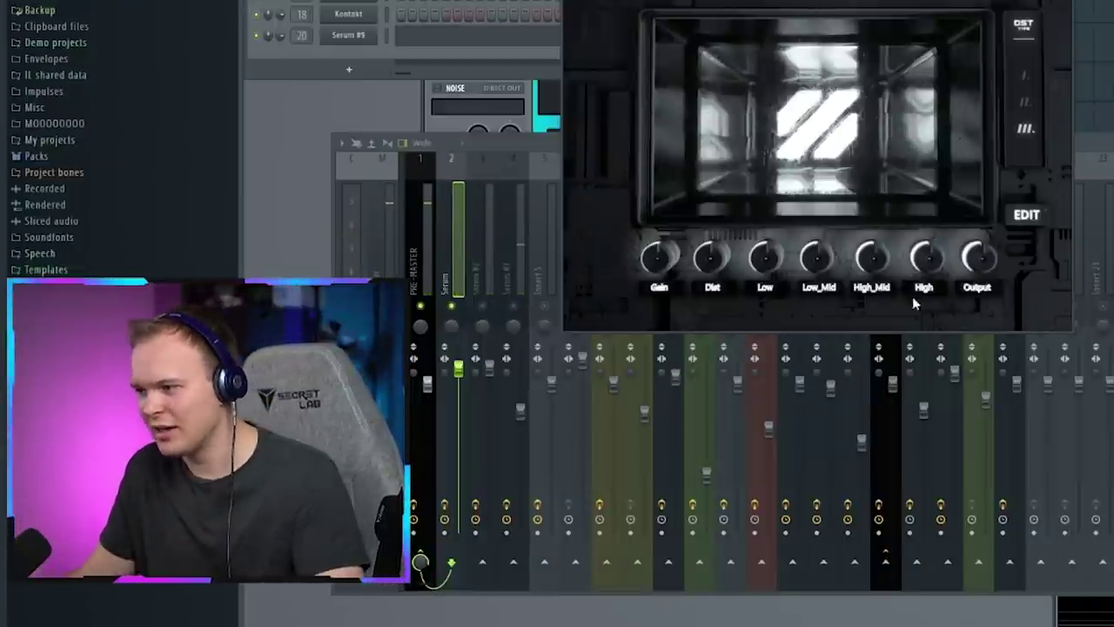
pyautogui.moveTo(1001, 0); pyautogui.dragTo(1108, 17)
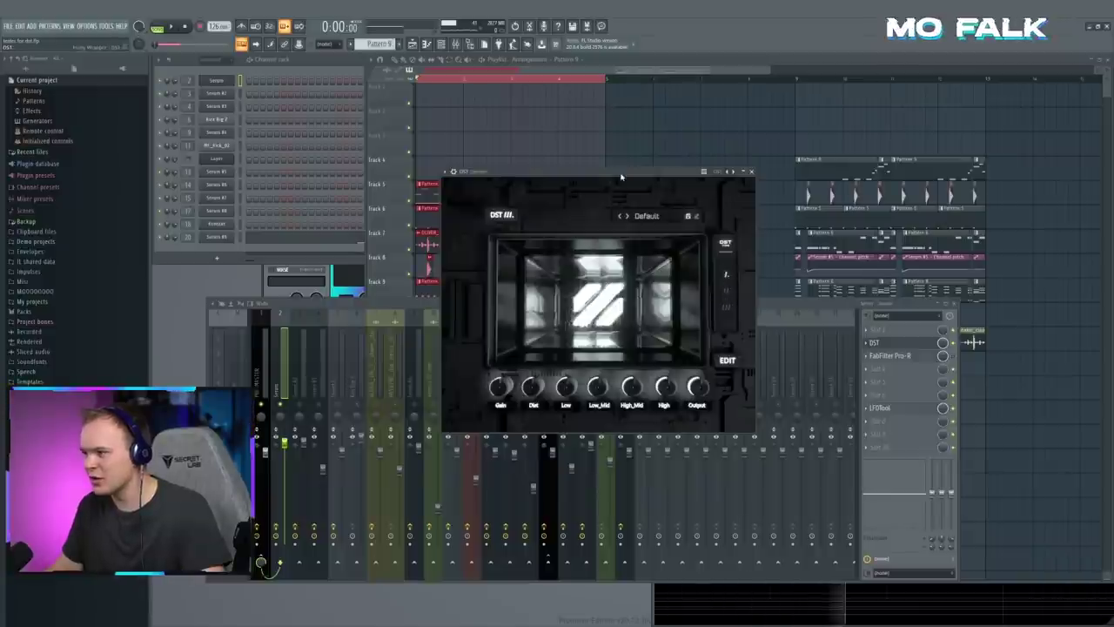
pyautogui.moveTo(622, 175); pyautogui.dragTo(591, 167)
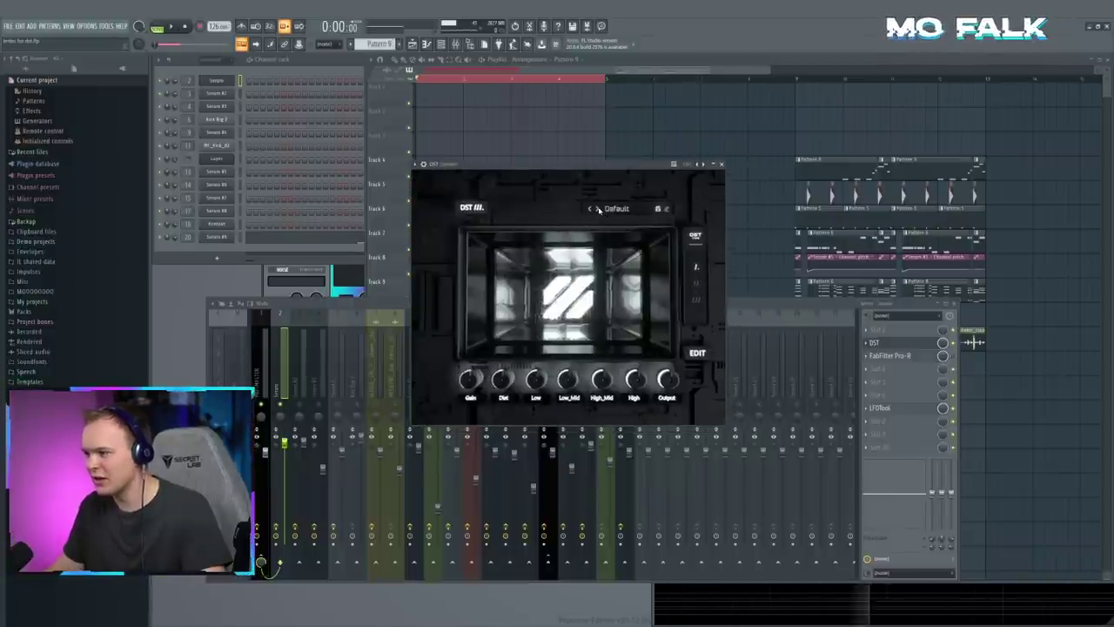
pyautogui.click(598, 209)
pyautogui.moveTo(587, 163); pyautogui.dragTo(564, 170)
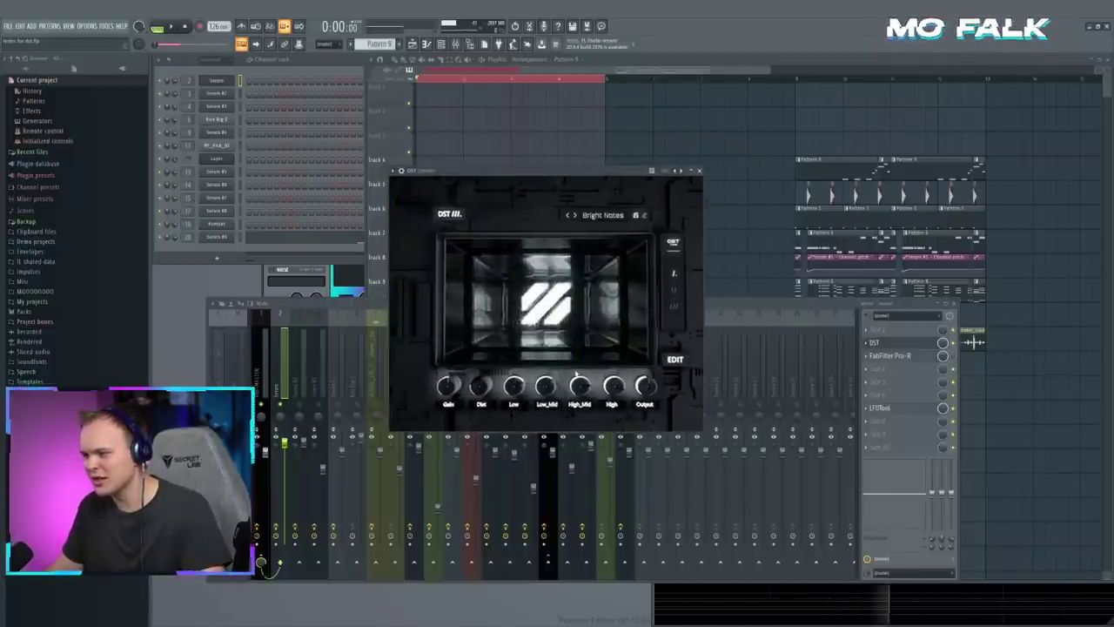
pyautogui.press('space')
pyautogui.click(676, 358)
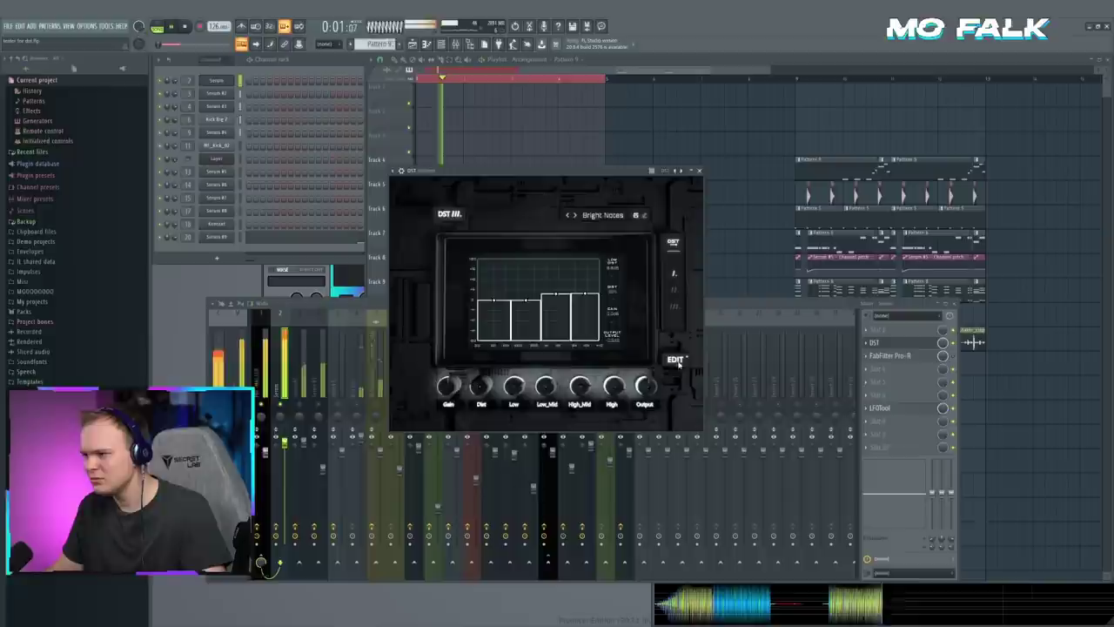
# Step: Return DST from its band editor to the main view, stop playback and examine the Serum channel's oscillator patch
pyautogui.click(680, 360)
pyautogui.moveTo(578, 170); pyautogui.dragTo(619, 160)
pyautogui.press('space')
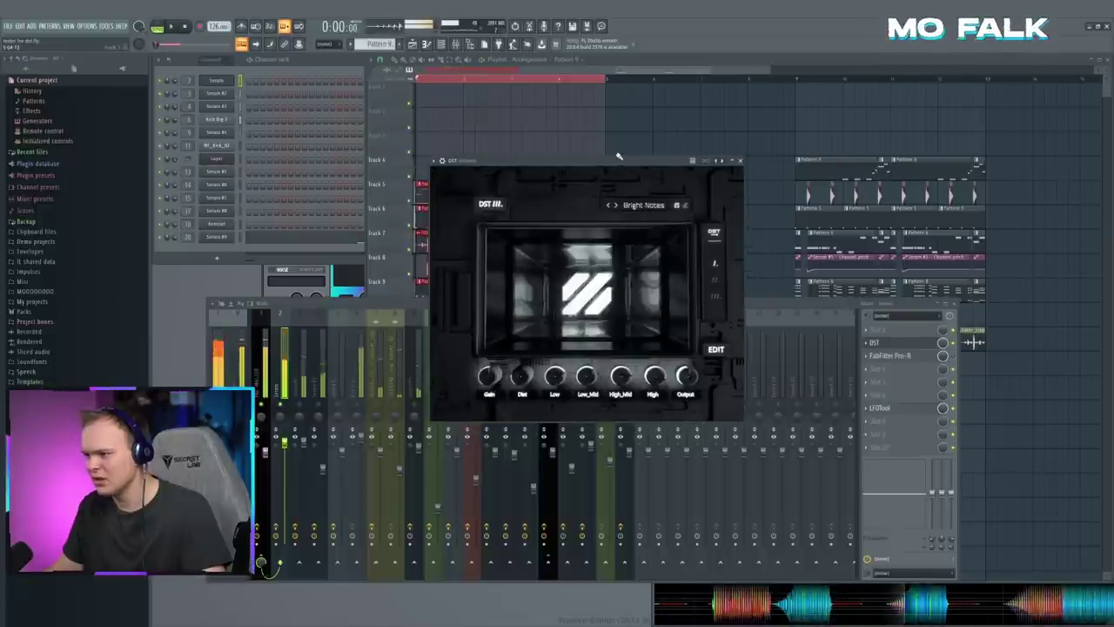
pyautogui.click(217, 82)
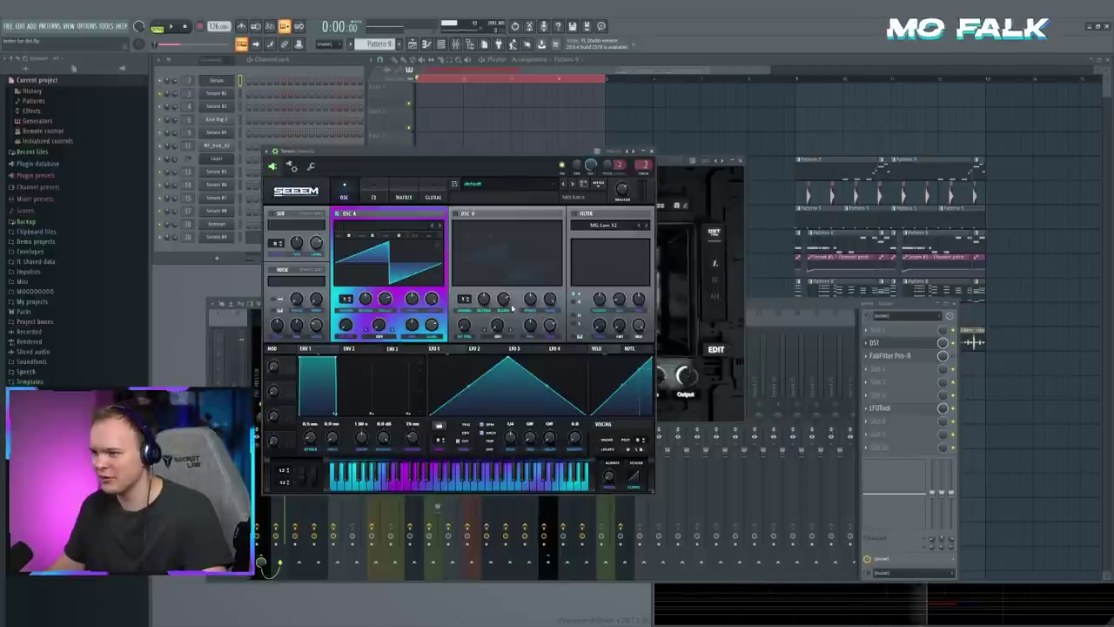
pyautogui.click(464, 298)
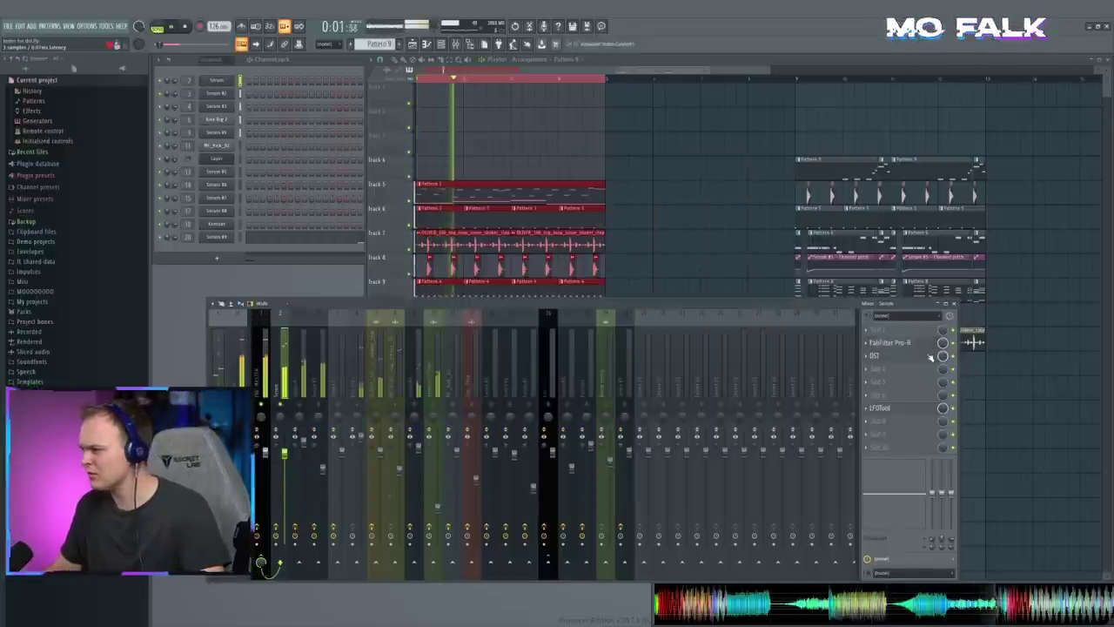
# Step: Toggle FabFilter Pro-R ahead of DST on the Serum mixer track during playback, and open and close DST's window
pyautogui.click(901, 357)
pyautogui.click(955, 343)
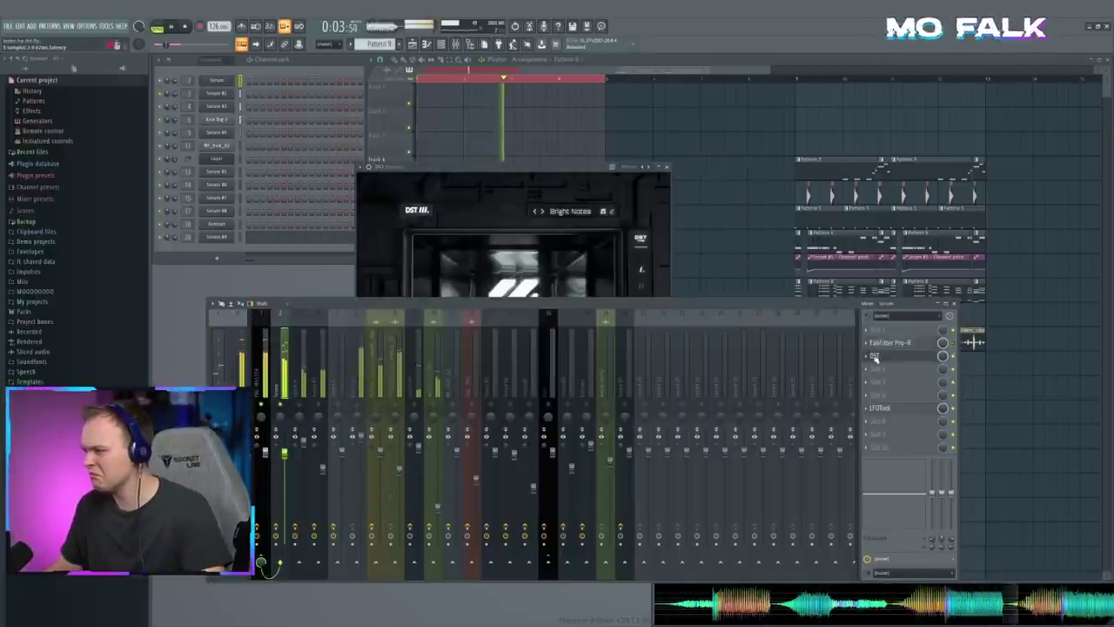
pyautogui.moveTo(527, 168); pyautogui.dragTo(539, 130)
pyautogui.click(680, 129)
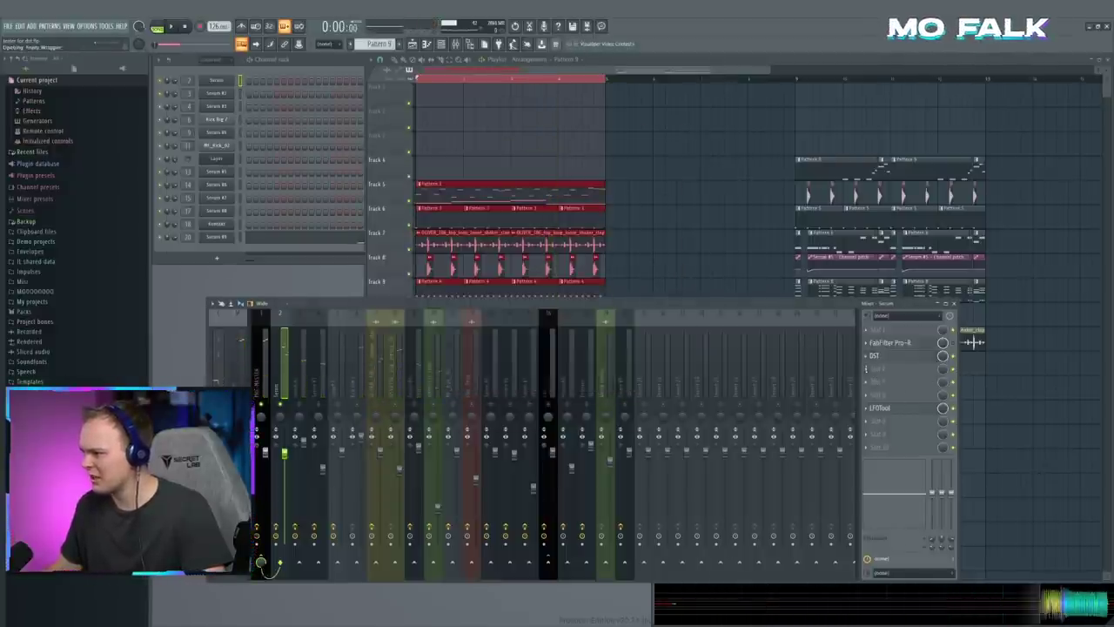
pyautogui.click(866, 369)
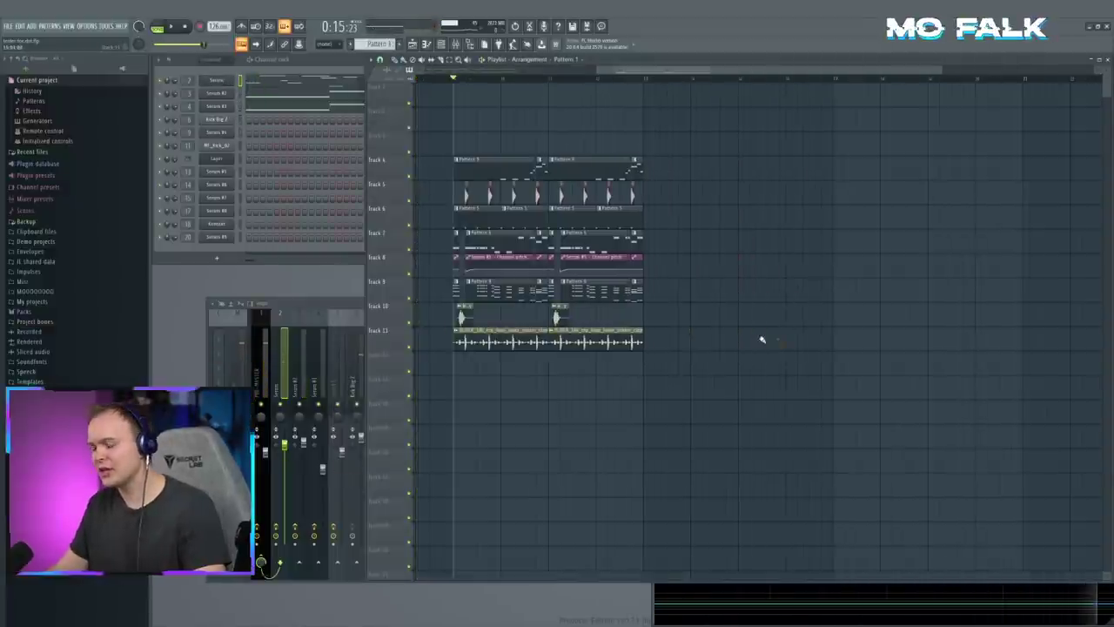
# Step: Play the second pattern section in the playlist and set a time selection over it for looping
pyautogui.press('space')
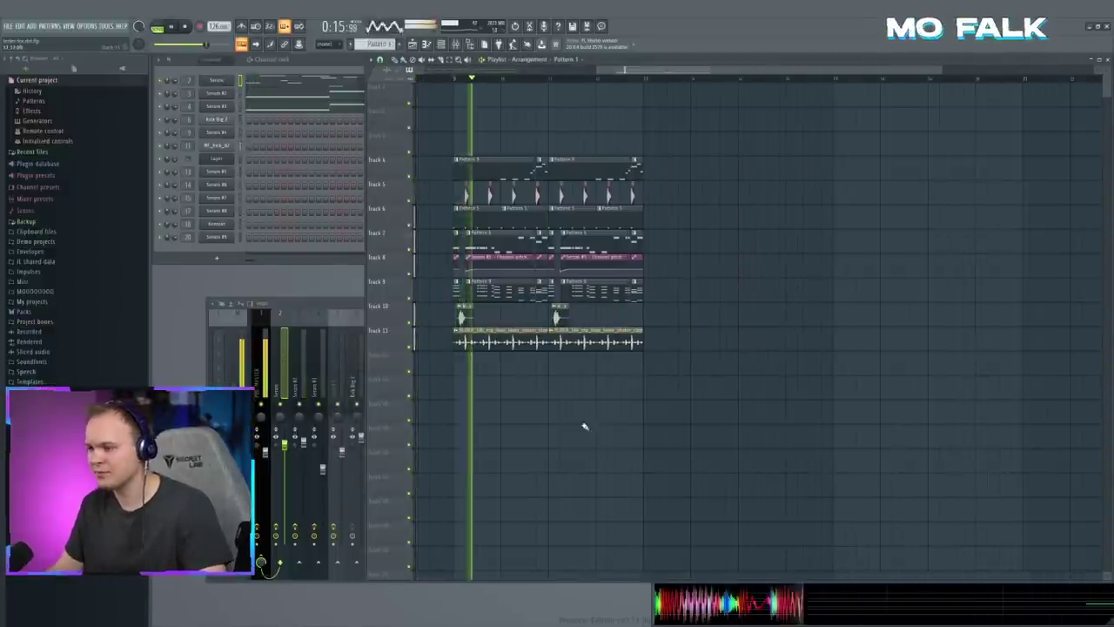
pyautogui.click(322, 395)
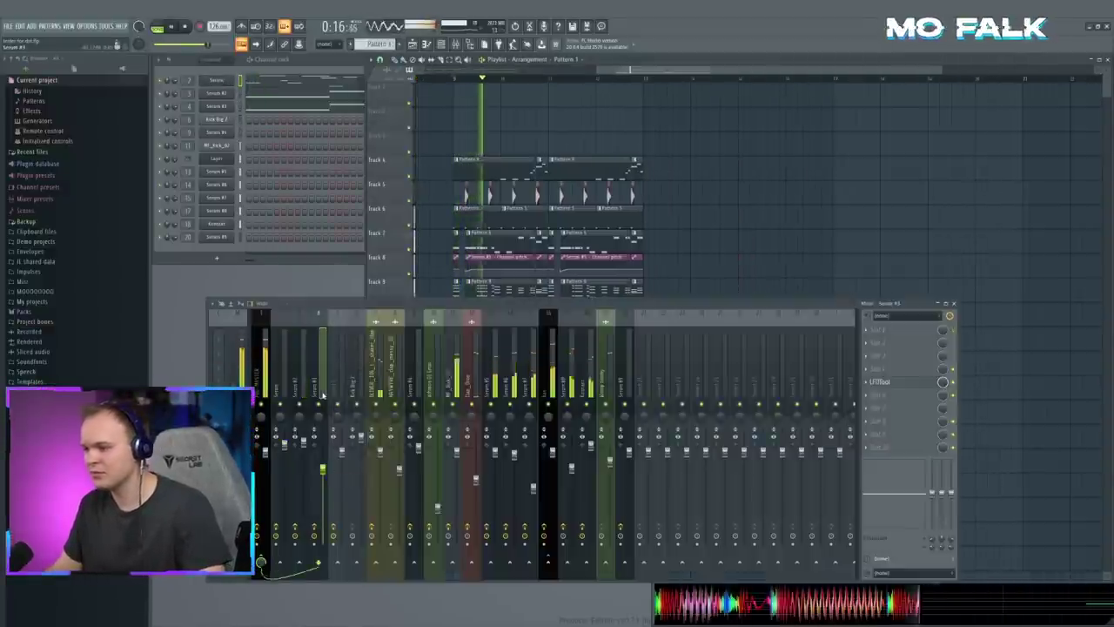
pyautogui.click(718, 279)
pyautogui.moveTo(718, 278); pyautogui.dragTo(740, 290)
pyautogui.moveTo(665, 80); pyautogui.dragTo(472, 89)
pyautogui.keyDown('ctrl'); pyautogui.click(524, 111); pyautogui.keyUp('ctrl')
pyautogui.click(531, 167)
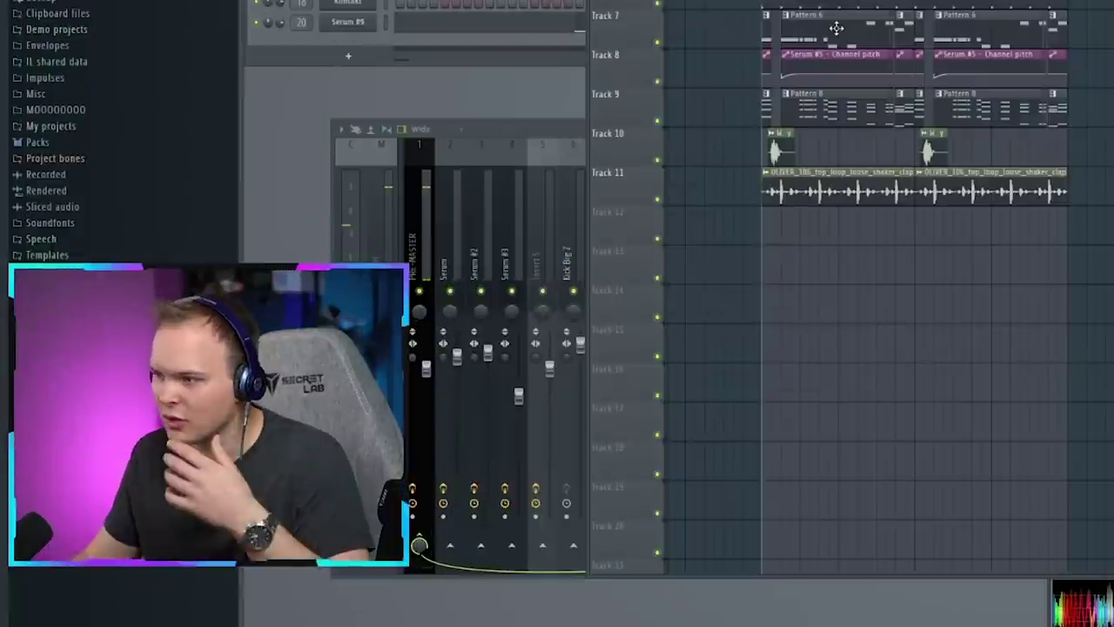
# Step: Solo the bass bus with its Serum layers in the mixer, play the section and select the Serum #6 track
pyautogui.press('F6')
pyautogui.press('F9')
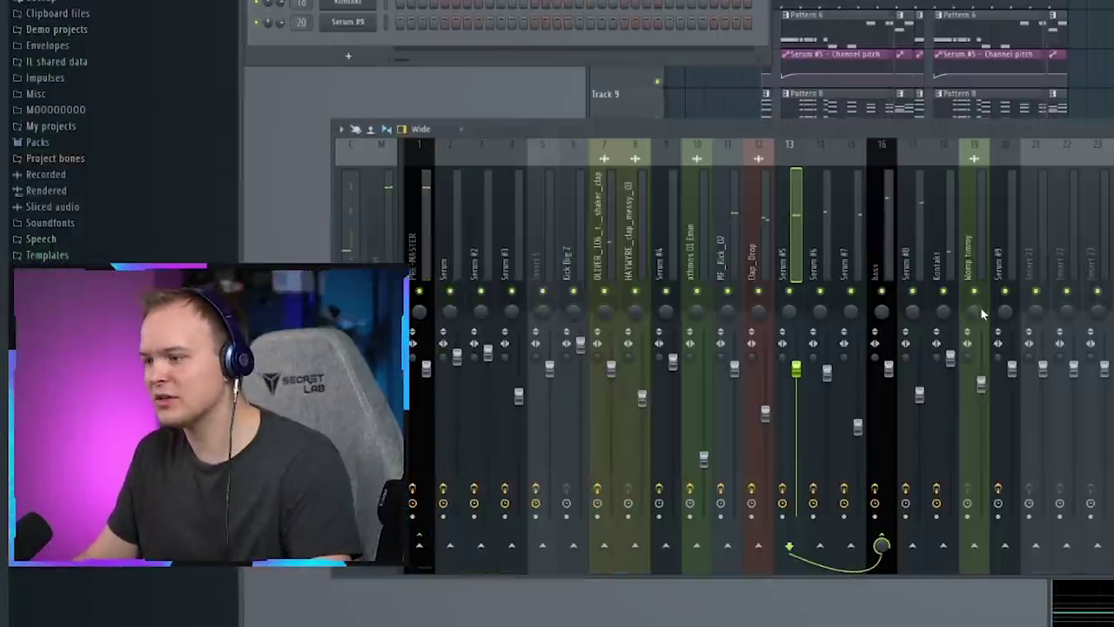
pyautogui.click(890, 245)
pyautogui.press('space')
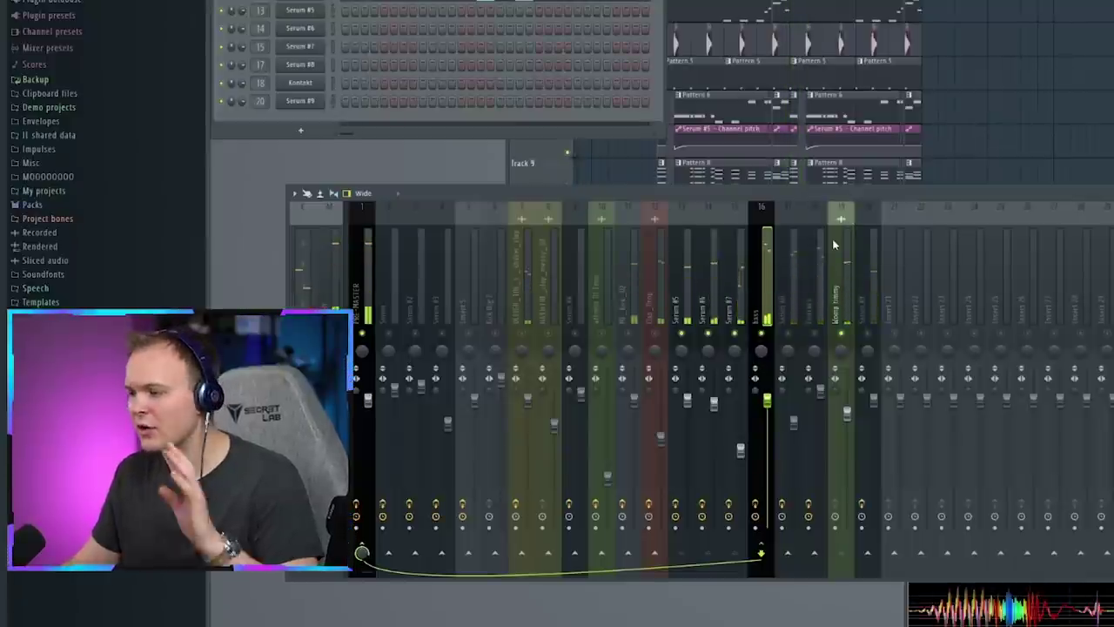
pyautogui.click(707, 293)
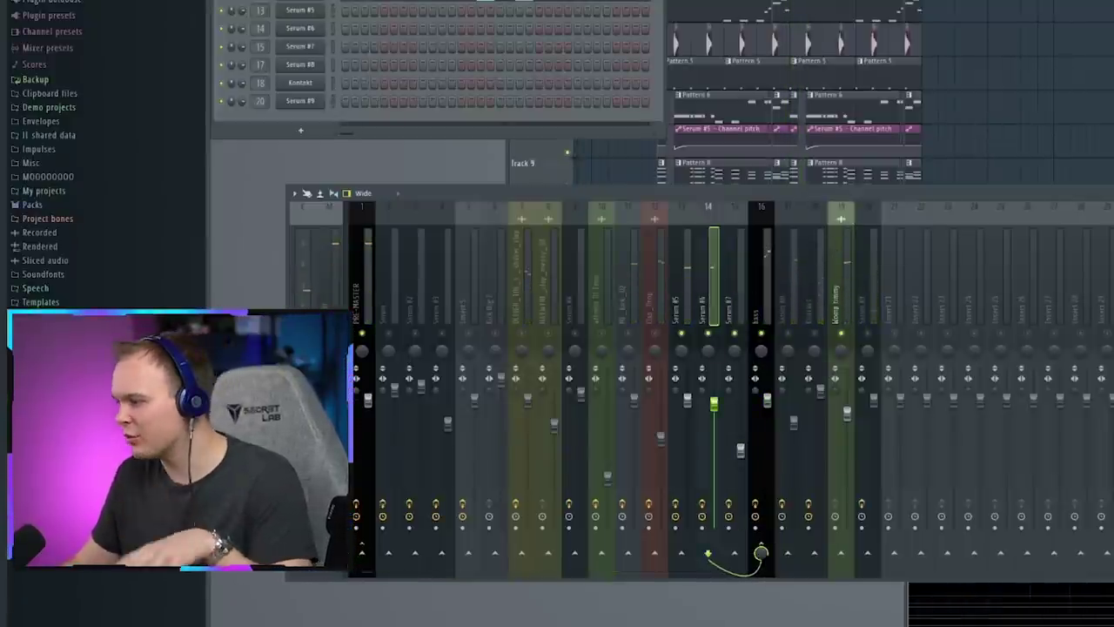
pyautogui.click(686, 274)
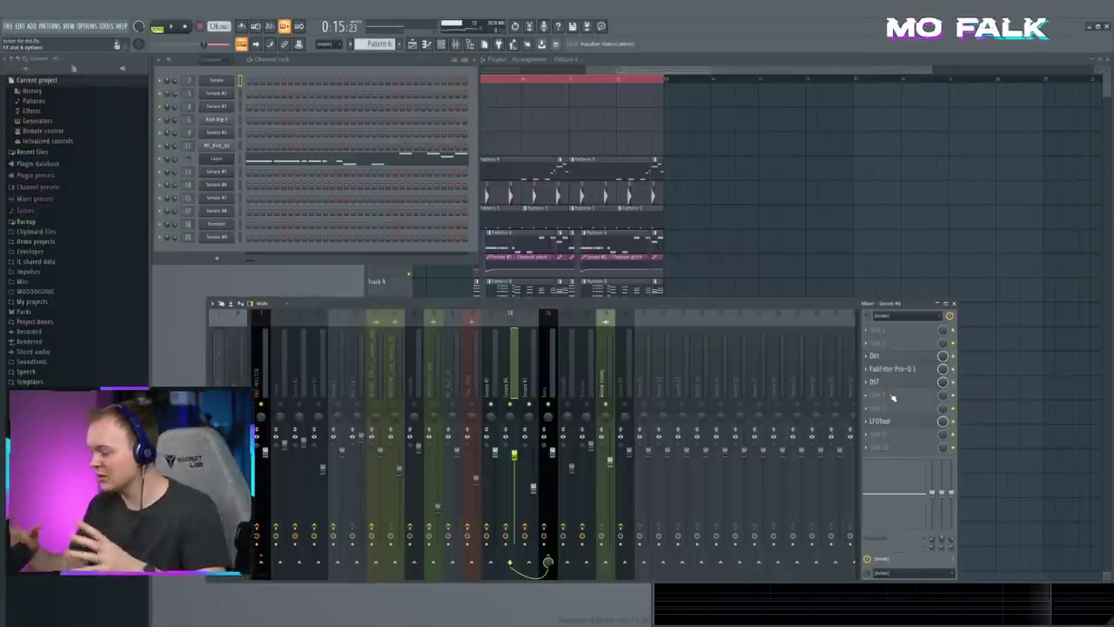
# Step: Open DST on the Serum #6 mixer track and play the loop with its Default preset
pyautogui.click(875, 383)
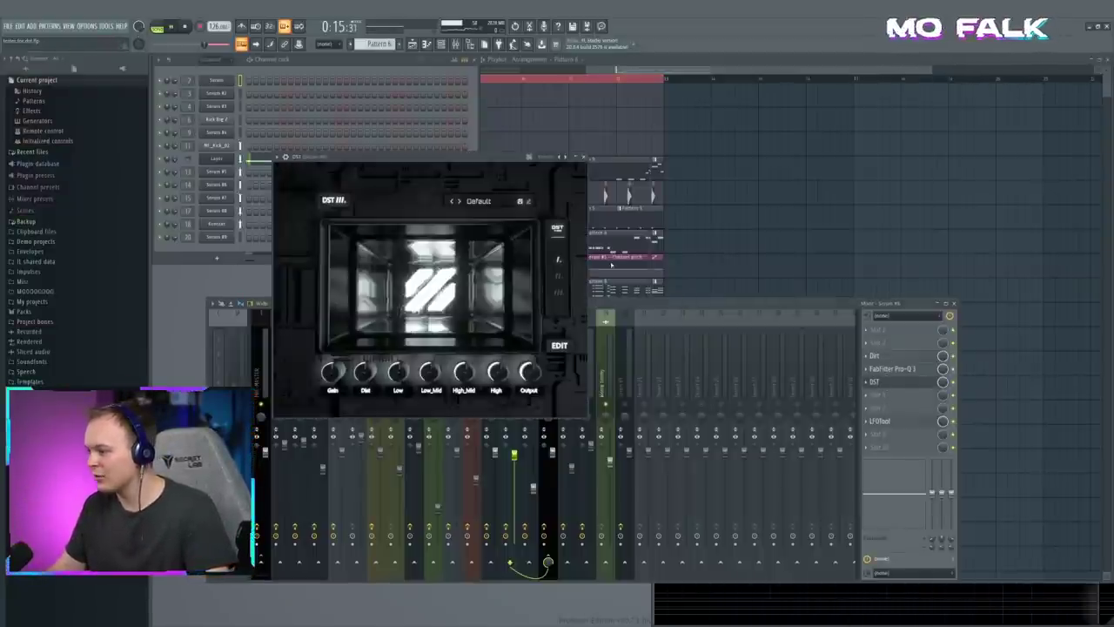
pyautogui.click(612, 366)
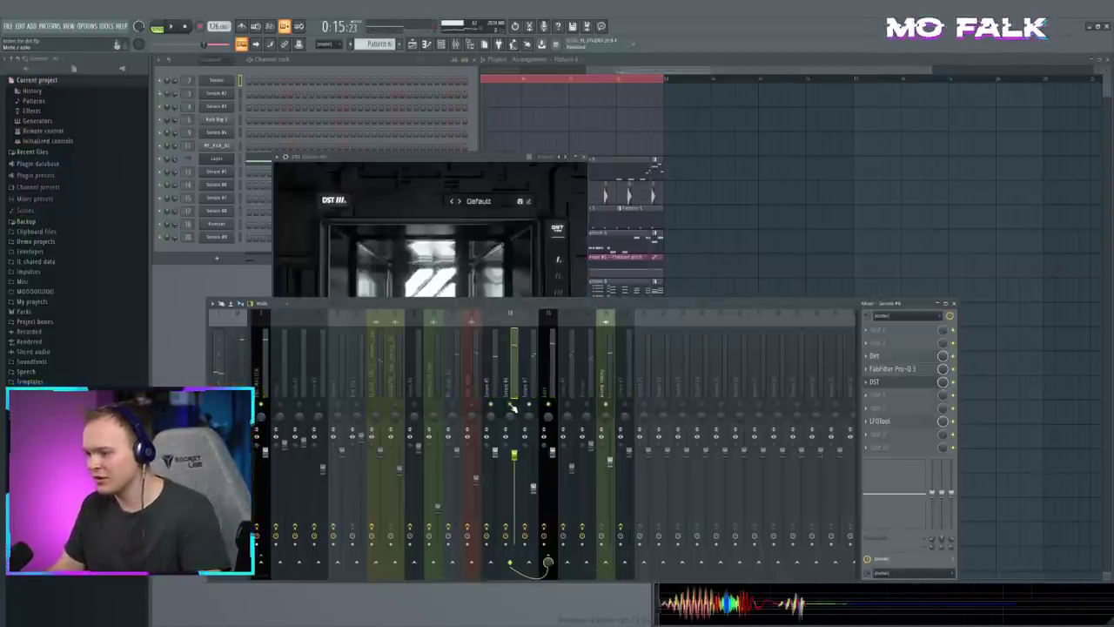
pyautogui.press('space')
pyautogui.moveTo(477, 158); pyautogui.dragTo(547, 148)
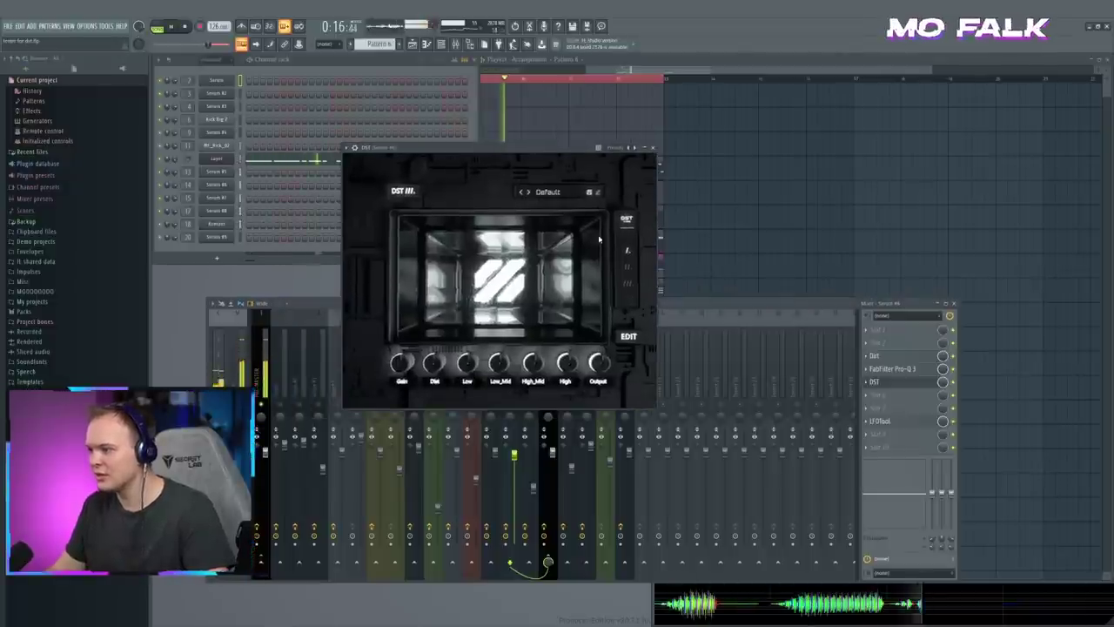
# Step: Audition DST's presets on Serum #6 during playback, stepping from Bright Notes through Boxy, Phatner, Low End Push, Scooped and Mid Bass Boost
pyautogui.click(528, 192)
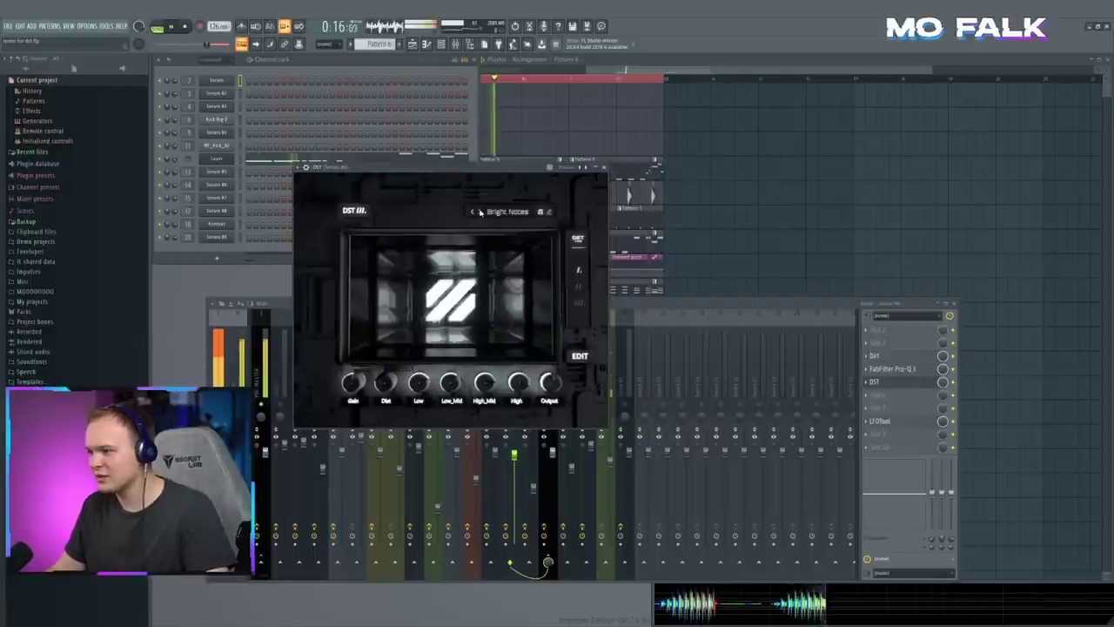
pyautogui.click(479, 212)
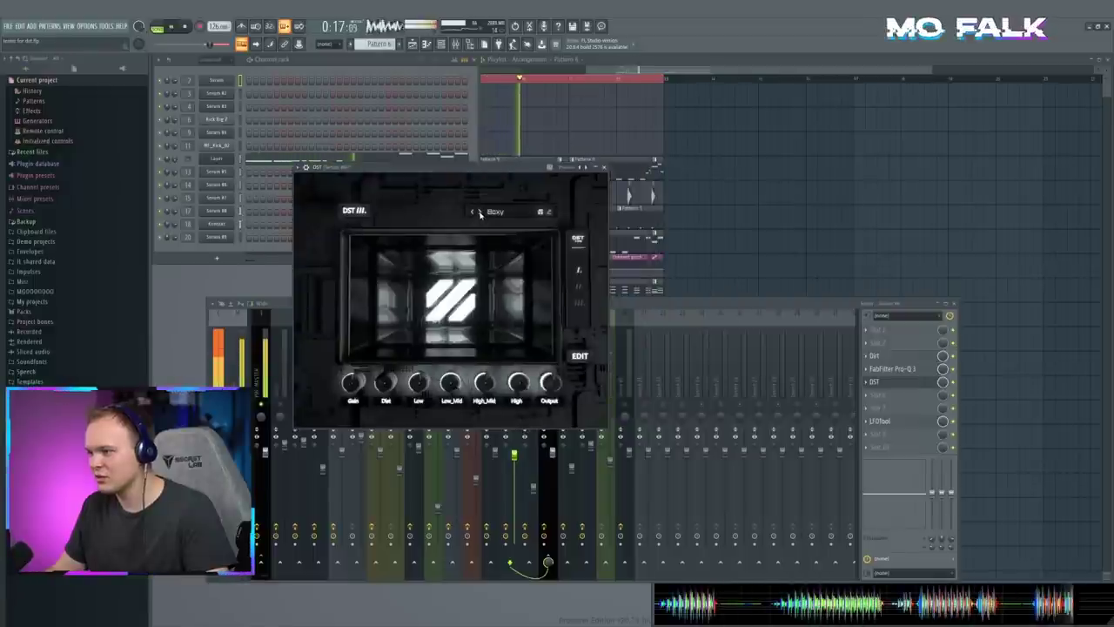
pyautogui.click(479, 212)
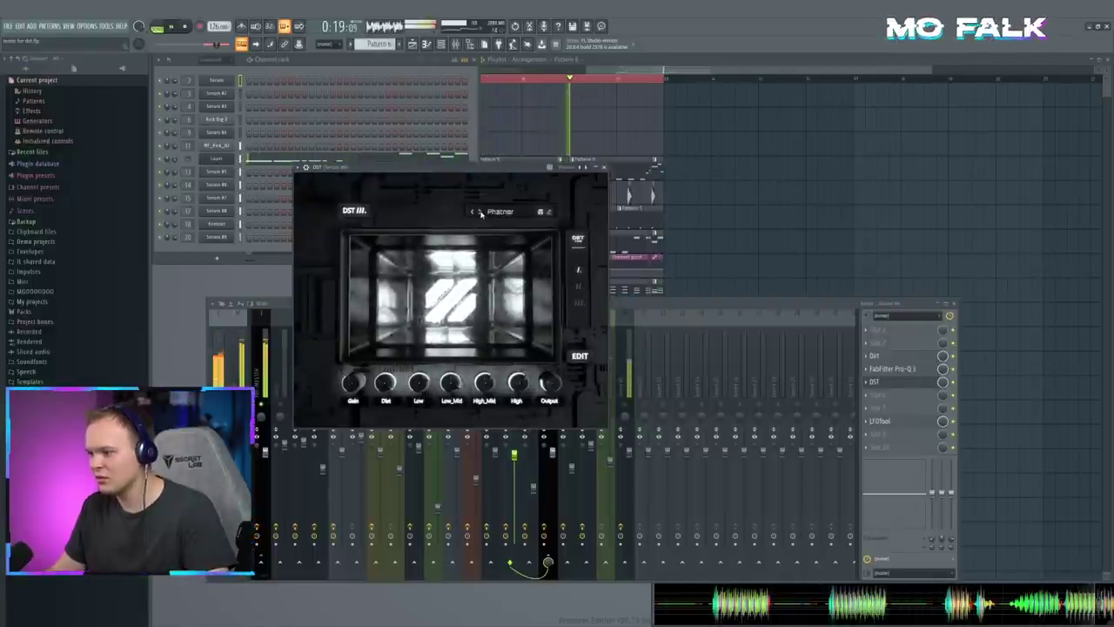
pyautogui.click(480, 211)
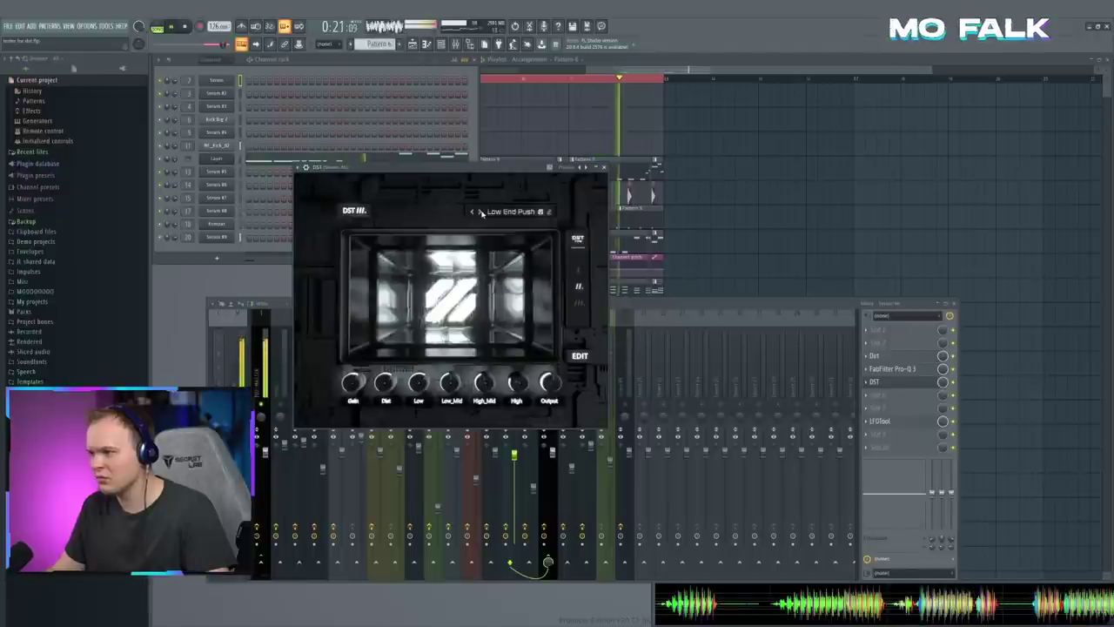
pyautogui.click(480, 211)
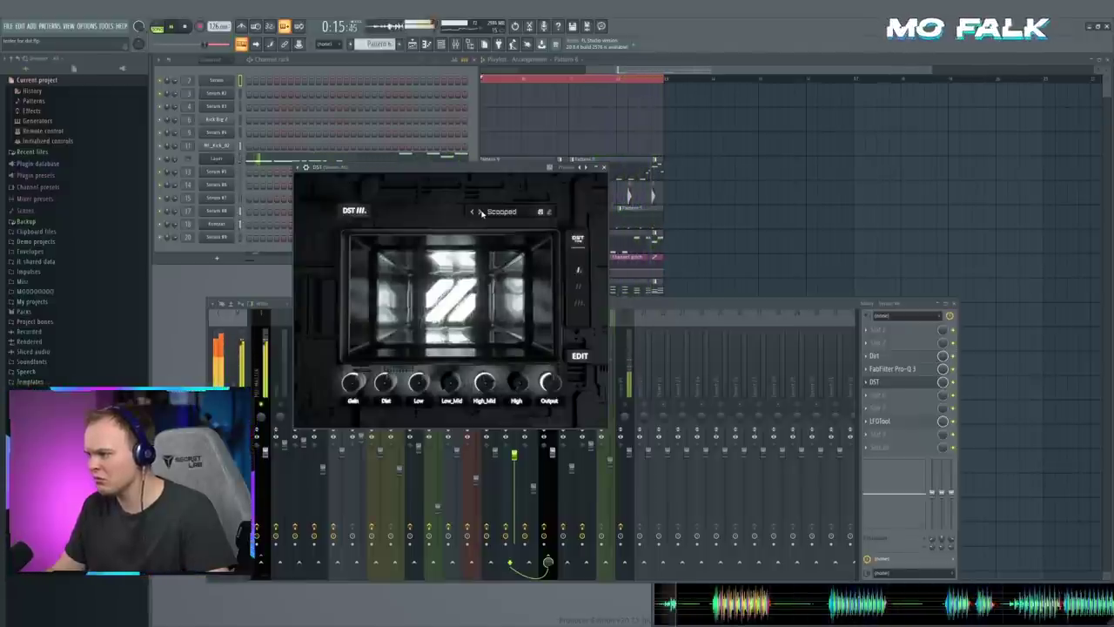
pyautogui.click(480, 211)
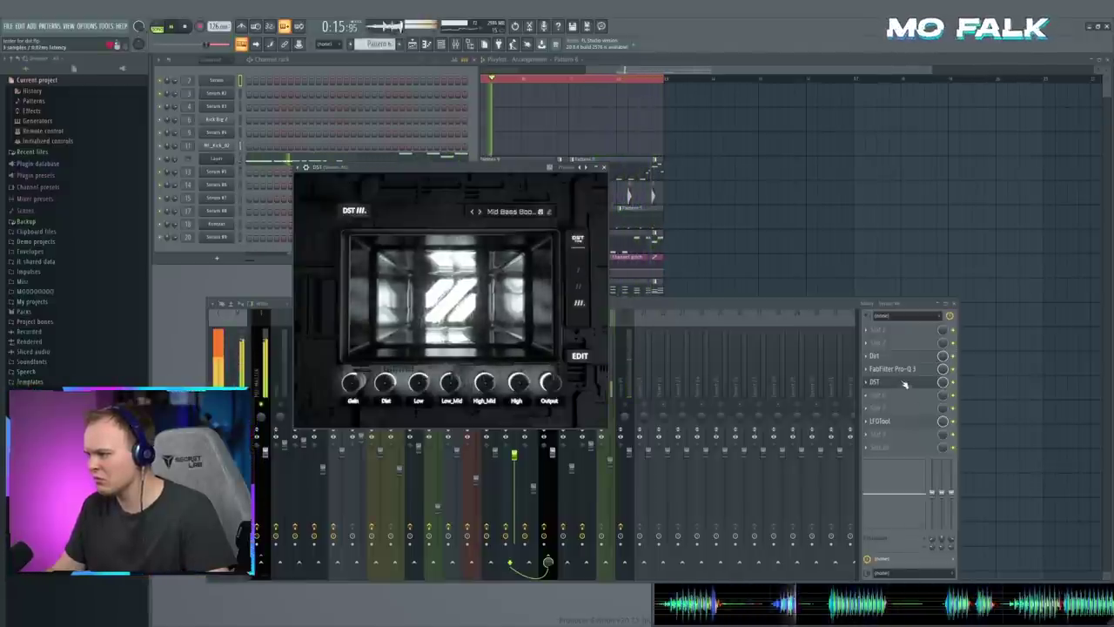
# Step: Step DST on Serum #6 through Ringer, Default and Bright Notes, and load the Mid Bass Boost 2 preset
pyautogui.click(480, 212)
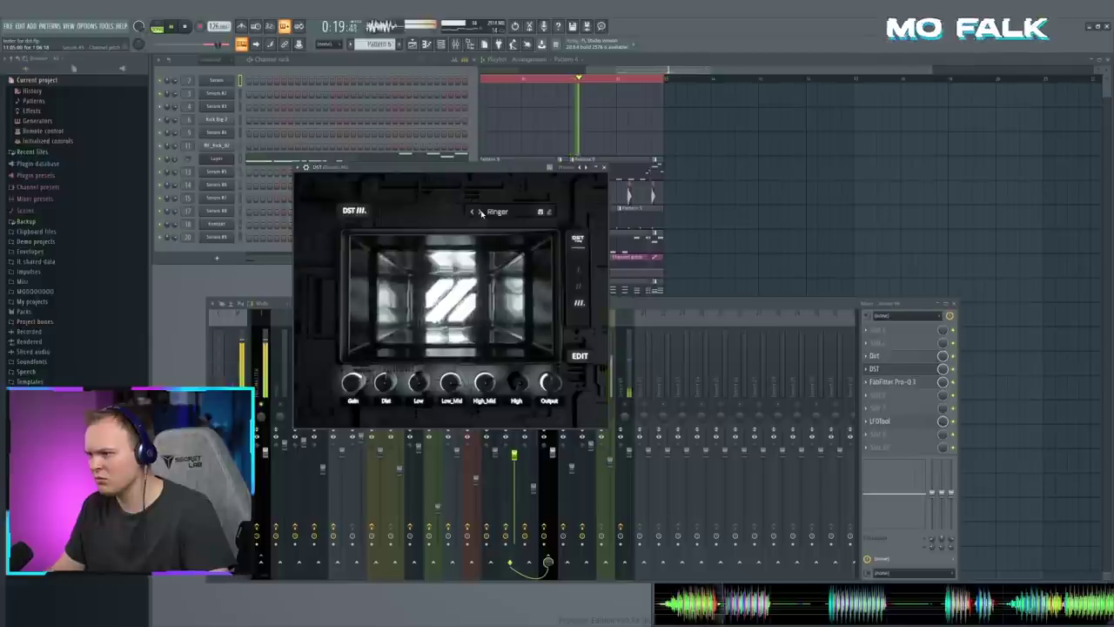
pyautogui.click(480, 212)
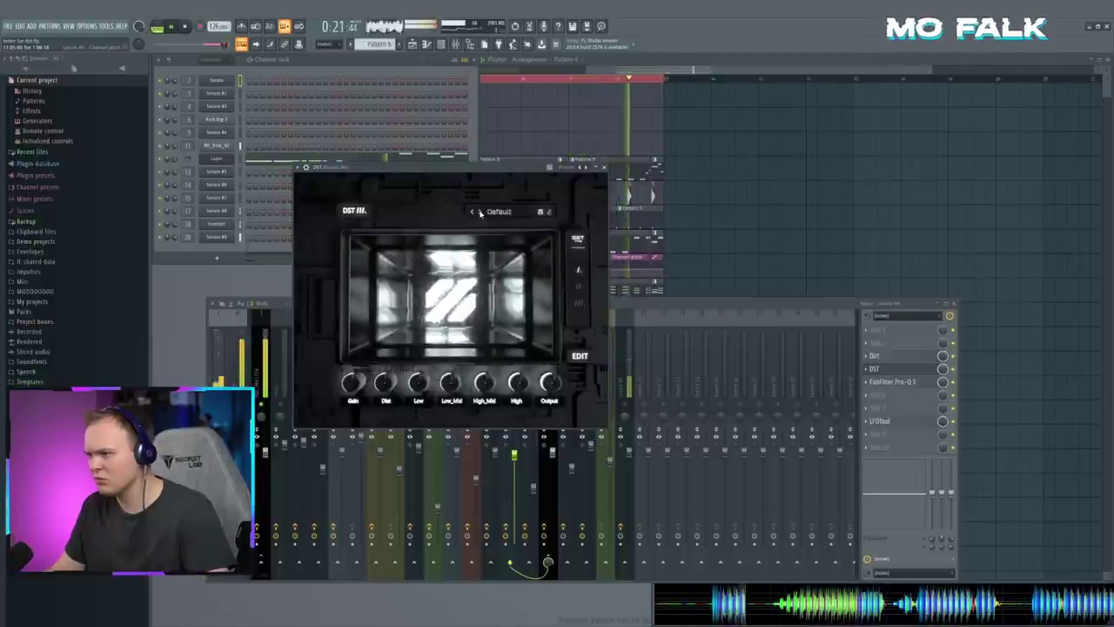
pyautogui.click(479, 211)
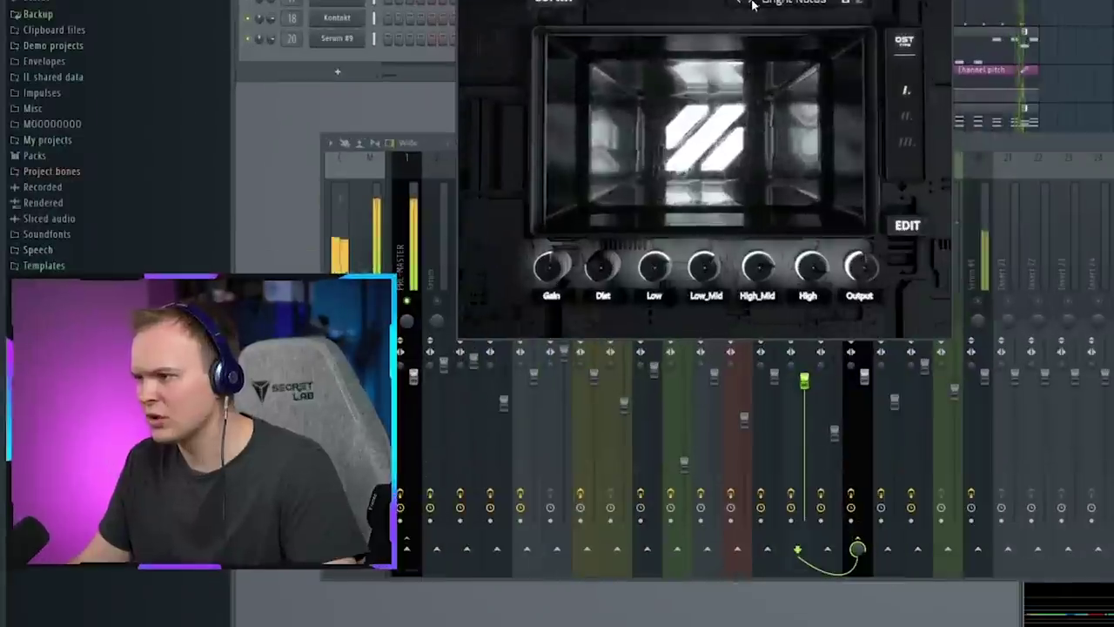
pyautogui.click(754, 3)
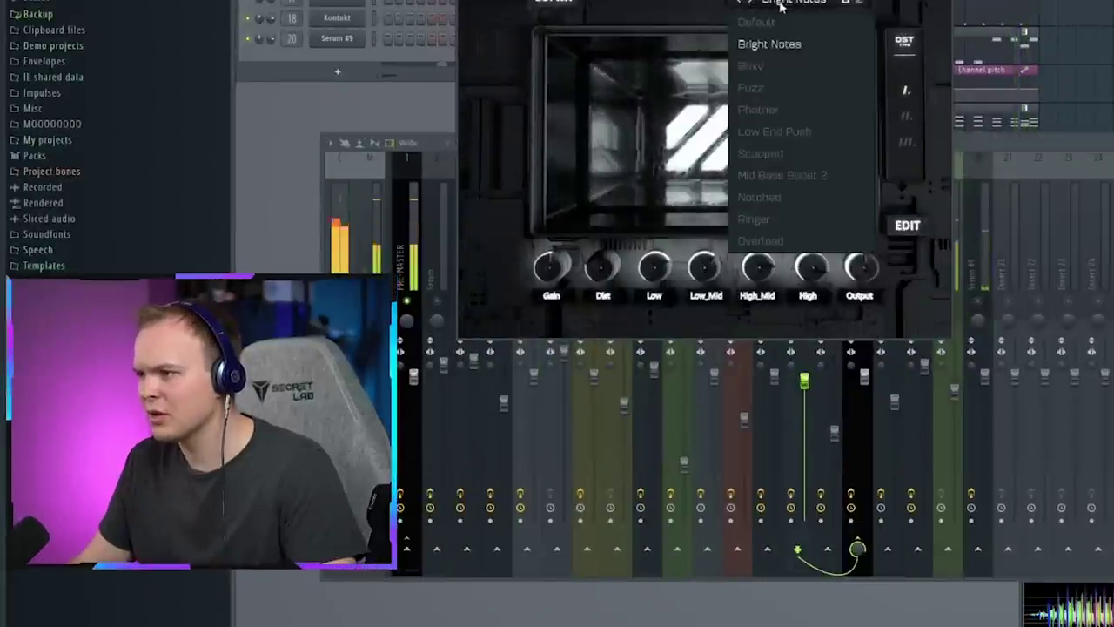
pyautogui.click(807, 175)
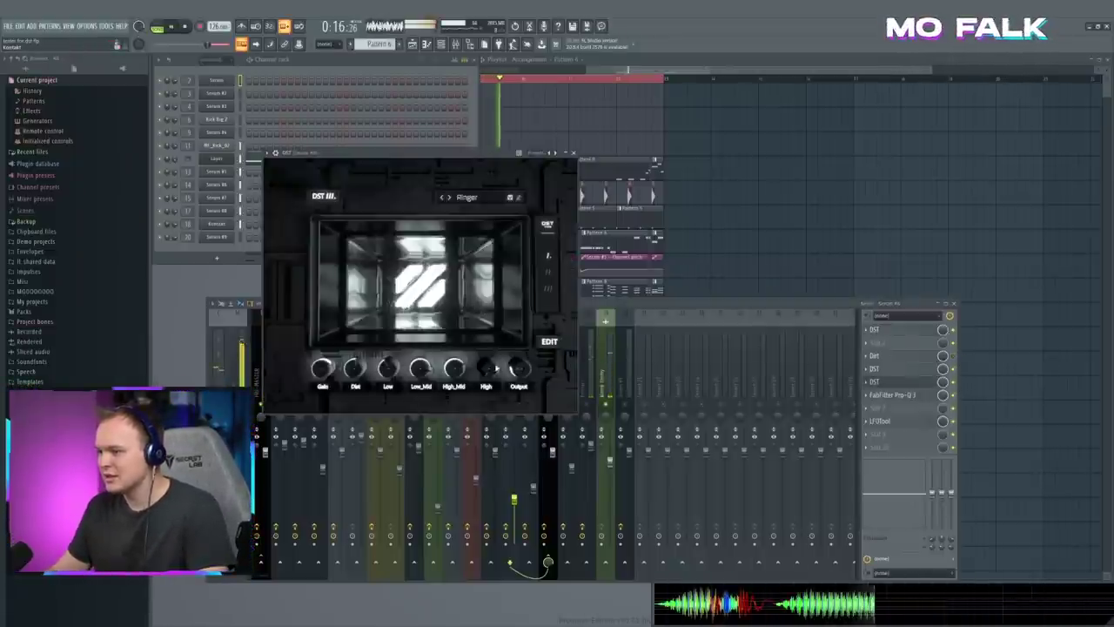
# Step: Close the DST window on Serum #6 and adjust the track's EQ in FabFilter Pro-Q 3
pyautogui.click(573, 153)
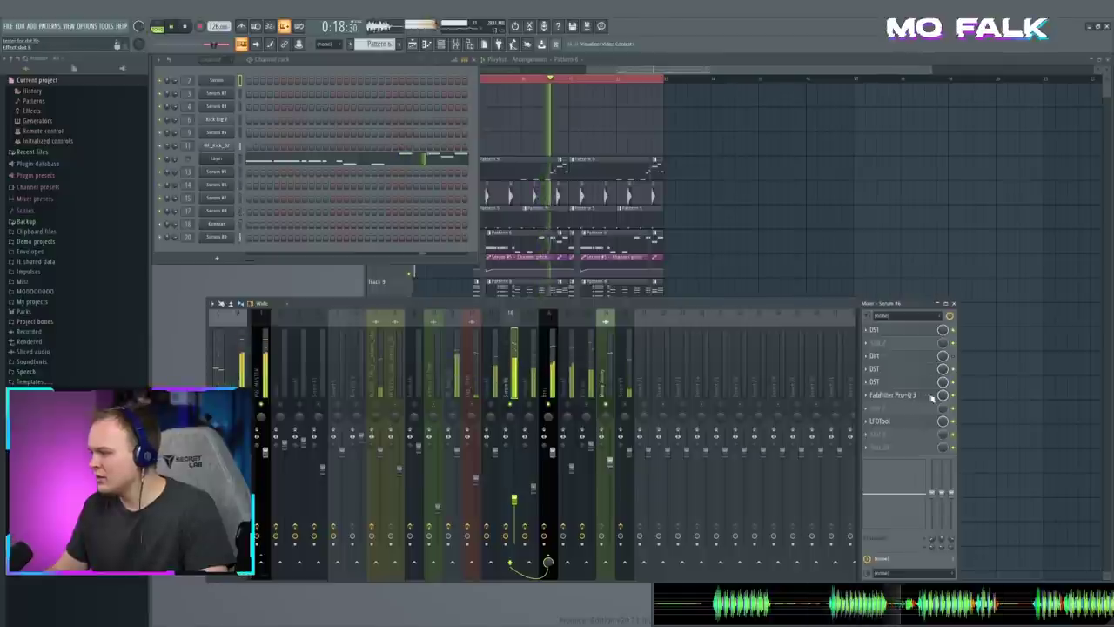
pyautogui.click(897, 395)
pyautogui.moveTo(495, 264); pyautogui.dragTo(524, 213)
pyautogui.moveTo(457, 248); pyautogui.dragTo(441, 271)
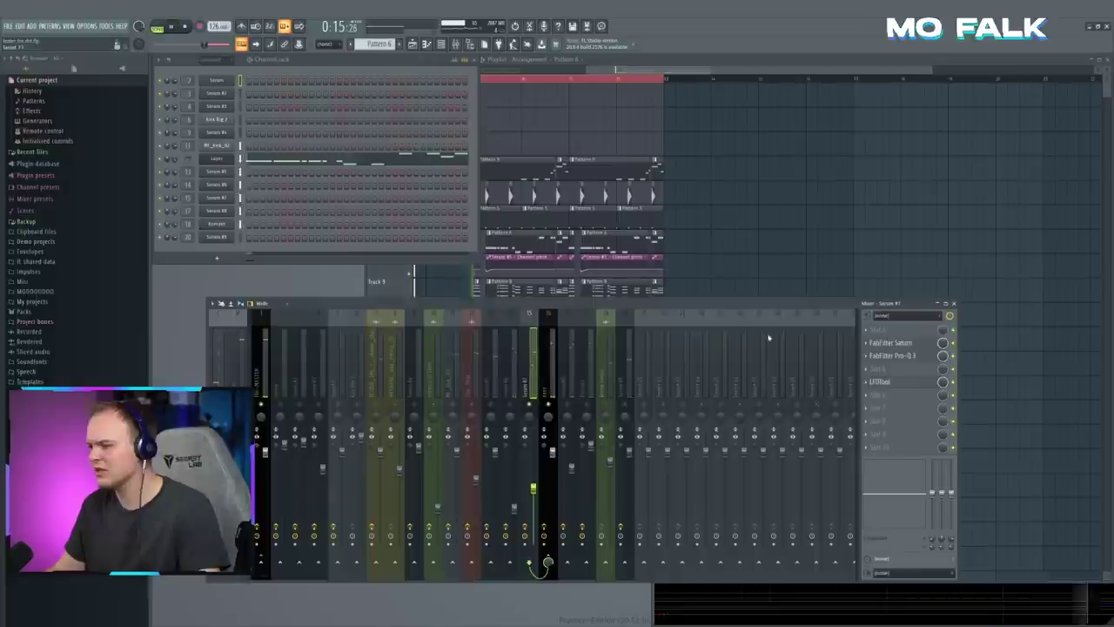
# Step: Play the loop, move DST ahead of FabFilter Pro-Q 3 on Serum #7 and insert a second DST directly after the first
pyautogui.press('space')
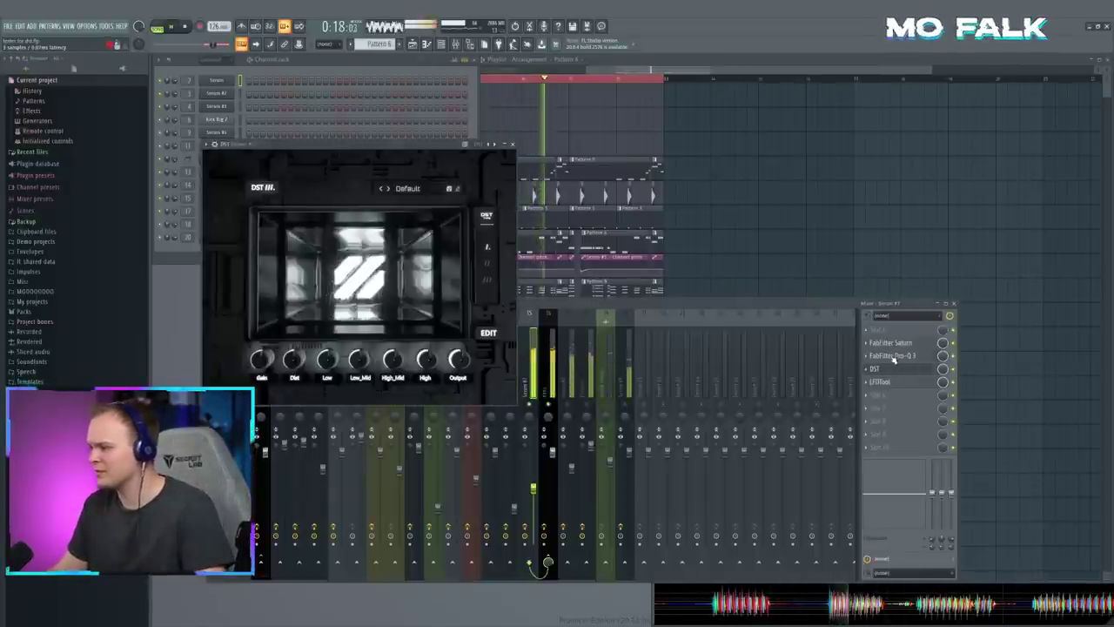
pyautogui.scroll(-1, 893, 359)
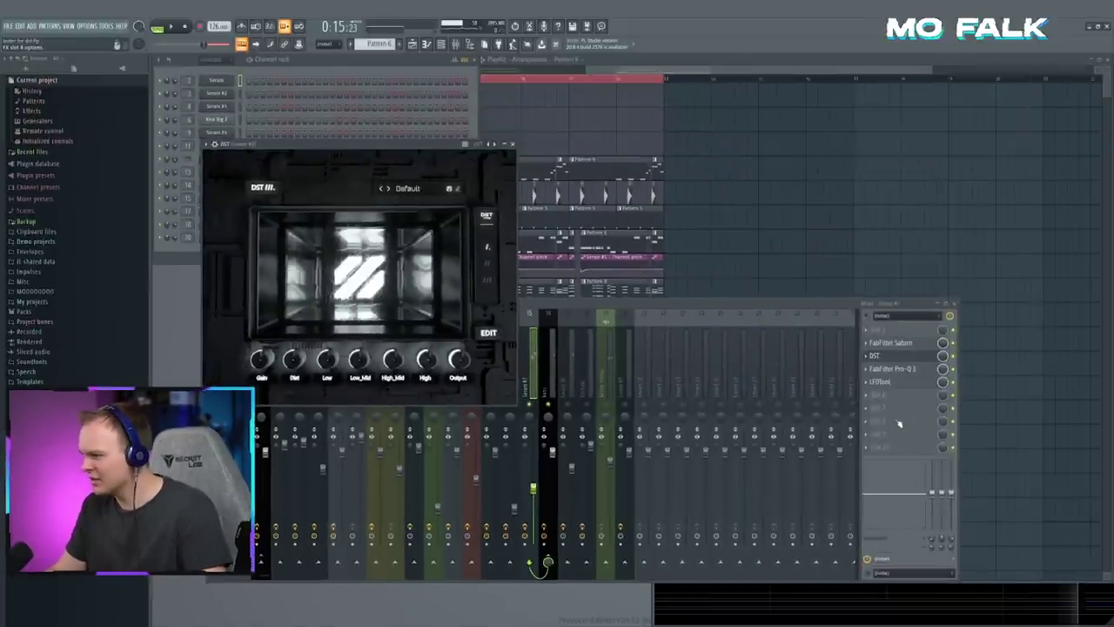
pyautogui.moveTo(894, 386); pyautogui.dragTo(892, 372)
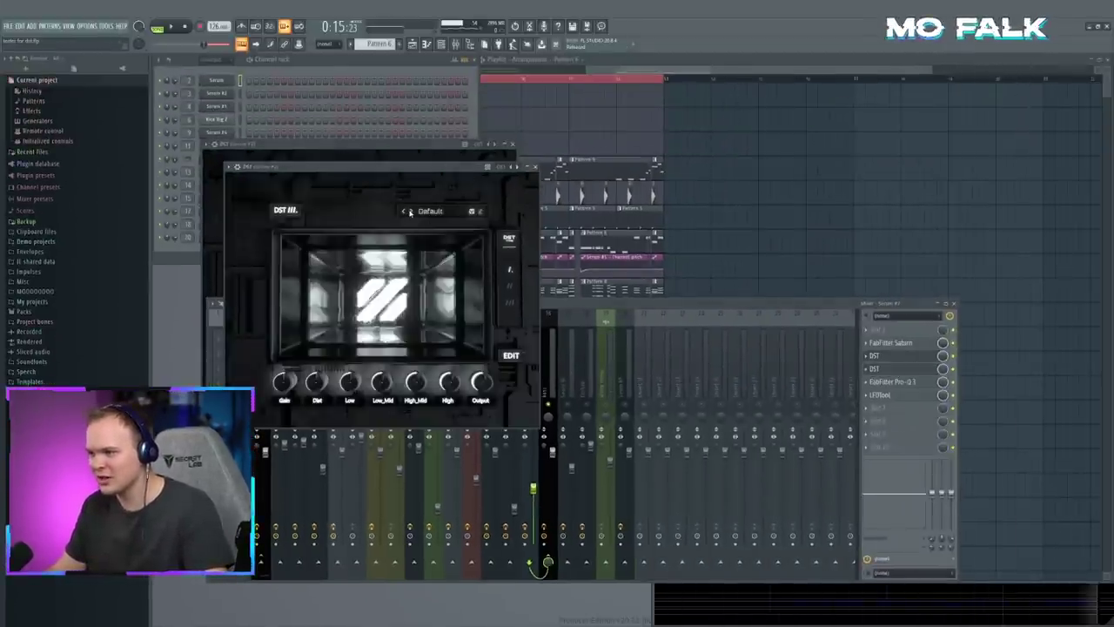
# Step: Load the Bright Notes preset in the second DST on Serum #7, play the loop and close both DST windows
pyautogui.click(410, 211)
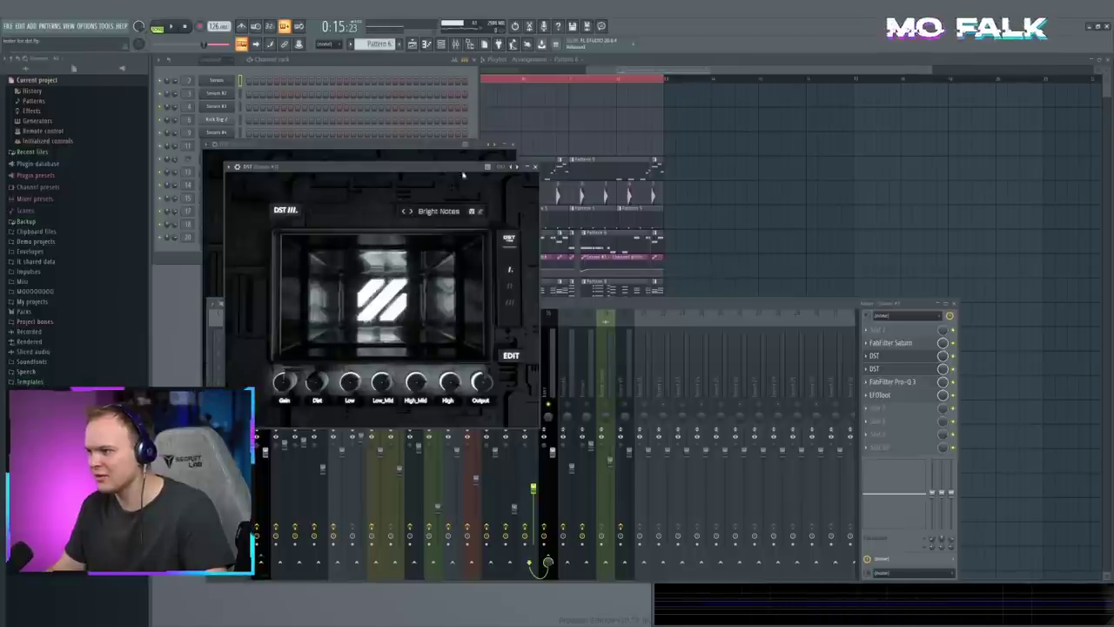
pyautogui.moveTo(433, 166); pyautogui.dragTo(464, 165)
pyautogui.press('space')
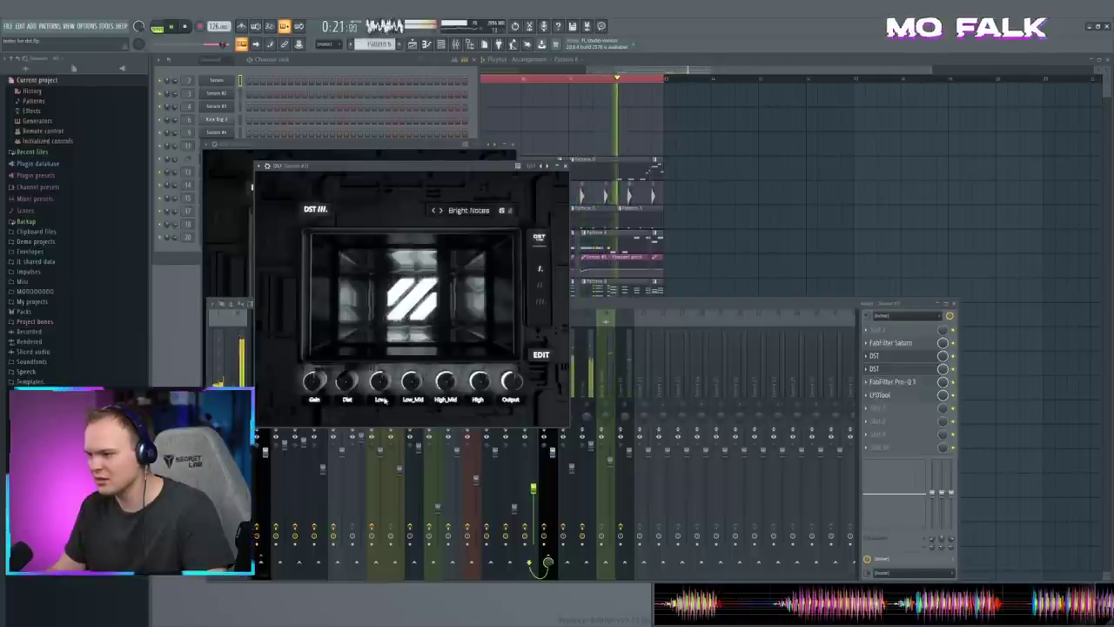
pyautogui.click(565, 166)
pyautogui.click(513, 149)
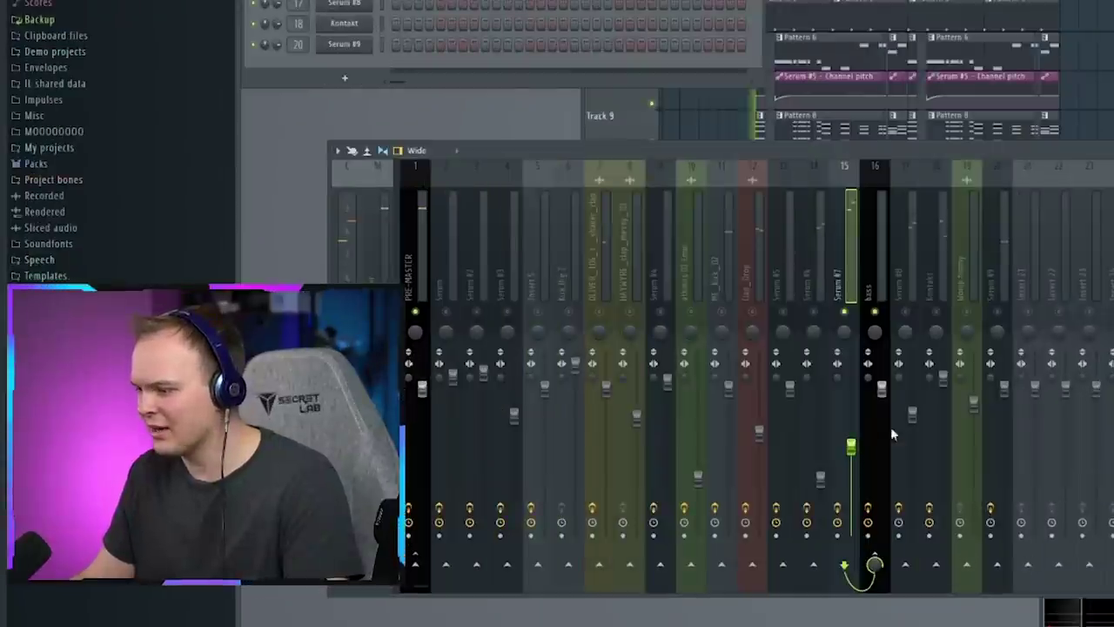
# Step: Lower the Serum #7 mixer fader and check the bass bus's FabFilter Pro-Q 3 while the loop plays
pyautogui.moveTo(851, 445); pyautogui.dragTo(850, 478)
pyautogui.press('space')
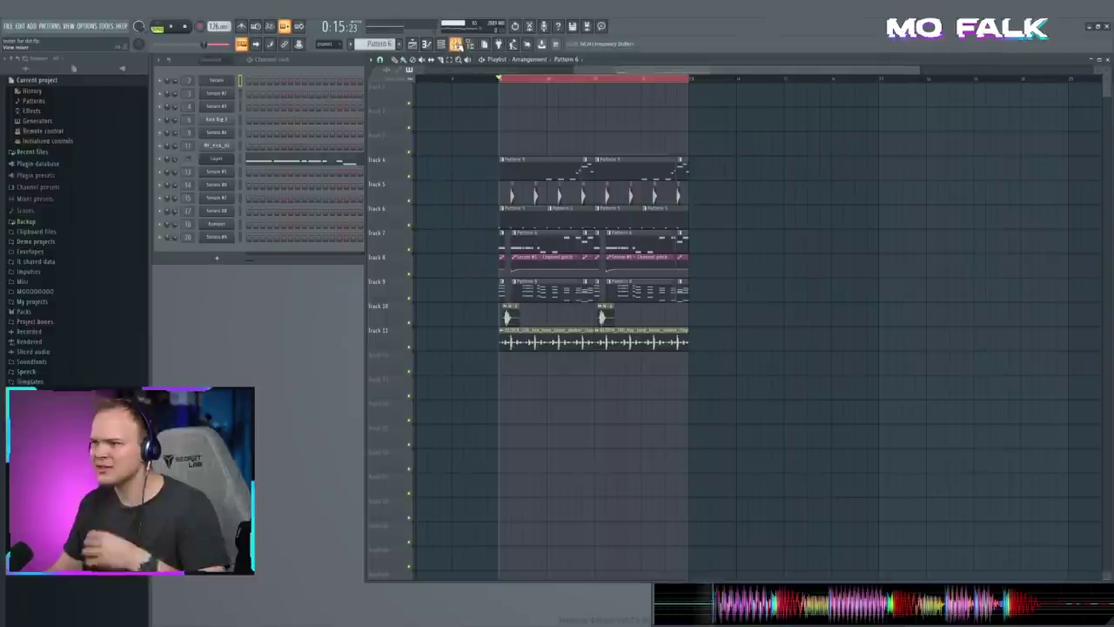
pyautogui.press('F9')
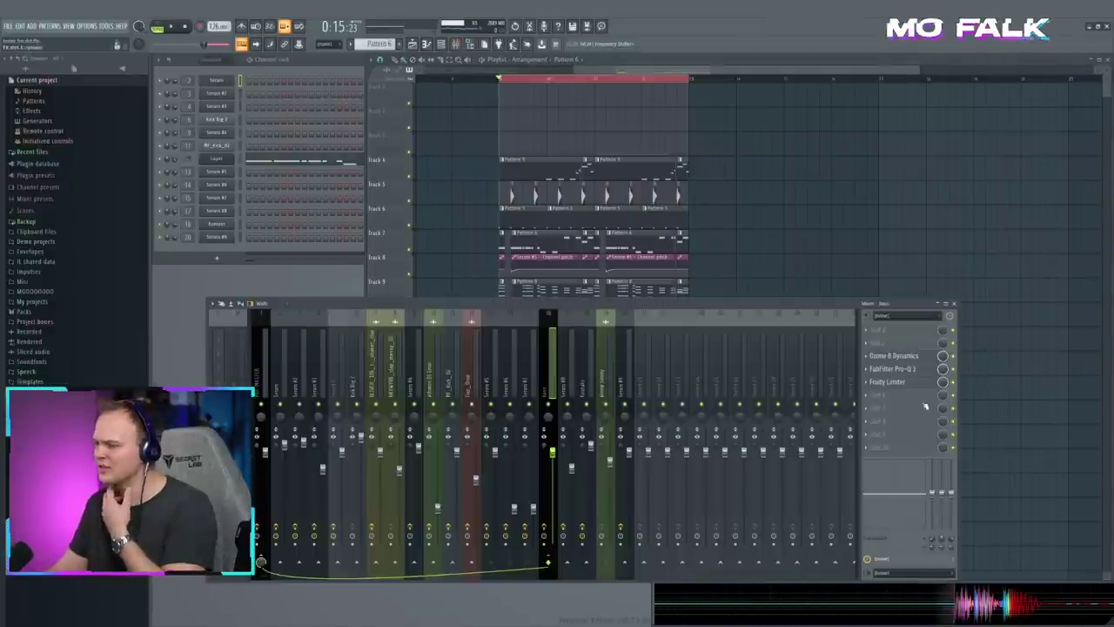
pyautogui.click(896, 368)
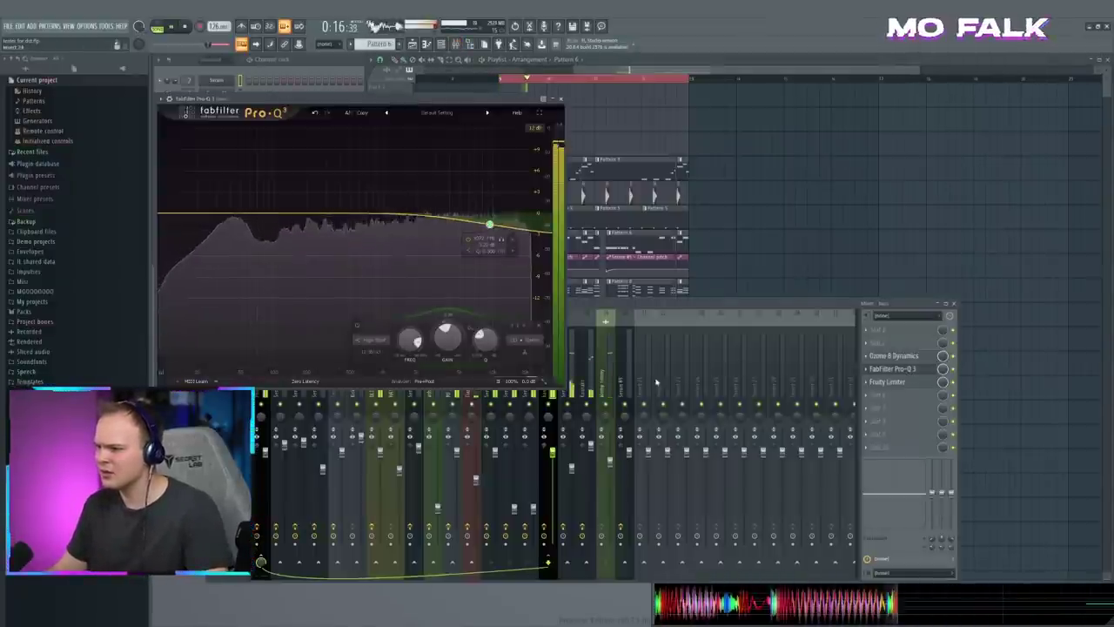
pyautogui.click(564, 388)
pyautogui.press('space')
# Step: Open FabFilter Pro-Q 3 on Serum #6 and adjust its midrange during playback
pyautogui.click(519, 350)
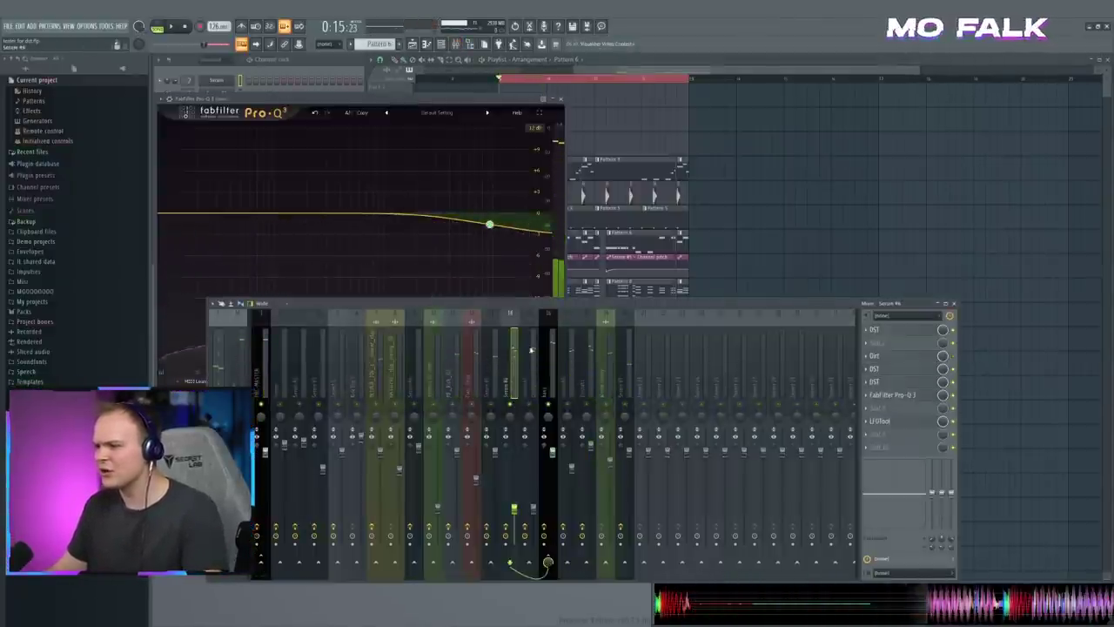
pyautogui.click(908, 398)
pyautogui.press('space')
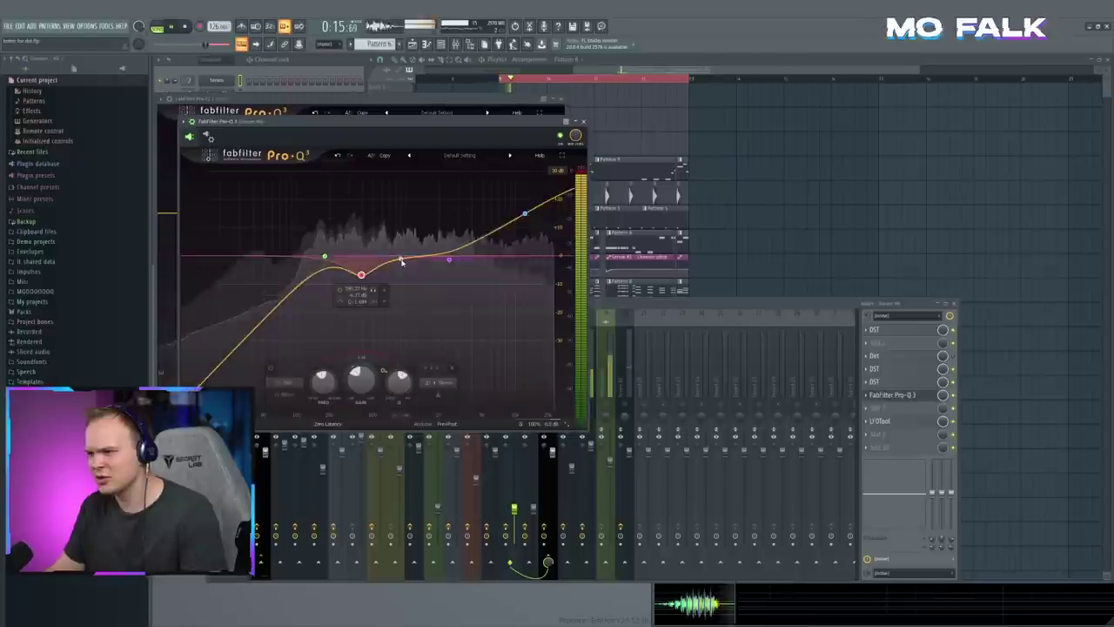
pyautogui.moveTo(397, 263); pyautogui.dragTo(442, 296)
pyautogui.doubleClick(441, 294)
# Step: Open FabFilter Pro-Q 3 on Serum #7 and adjust its curve in the mids and highs
pyautogui.click(530, 382)
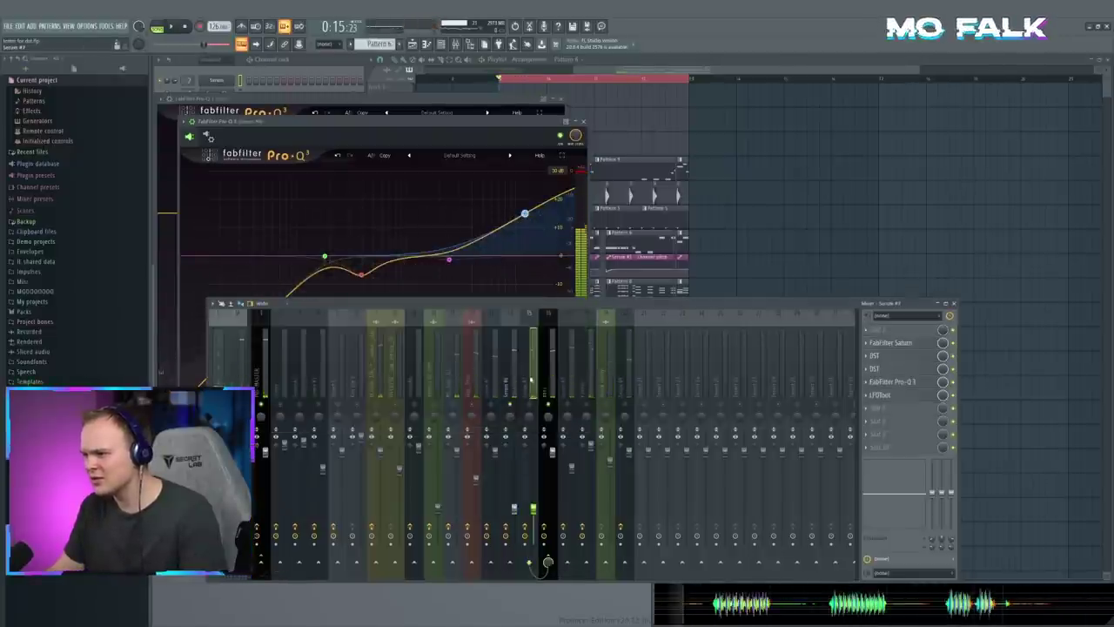
pyautogui.click(906, 383)
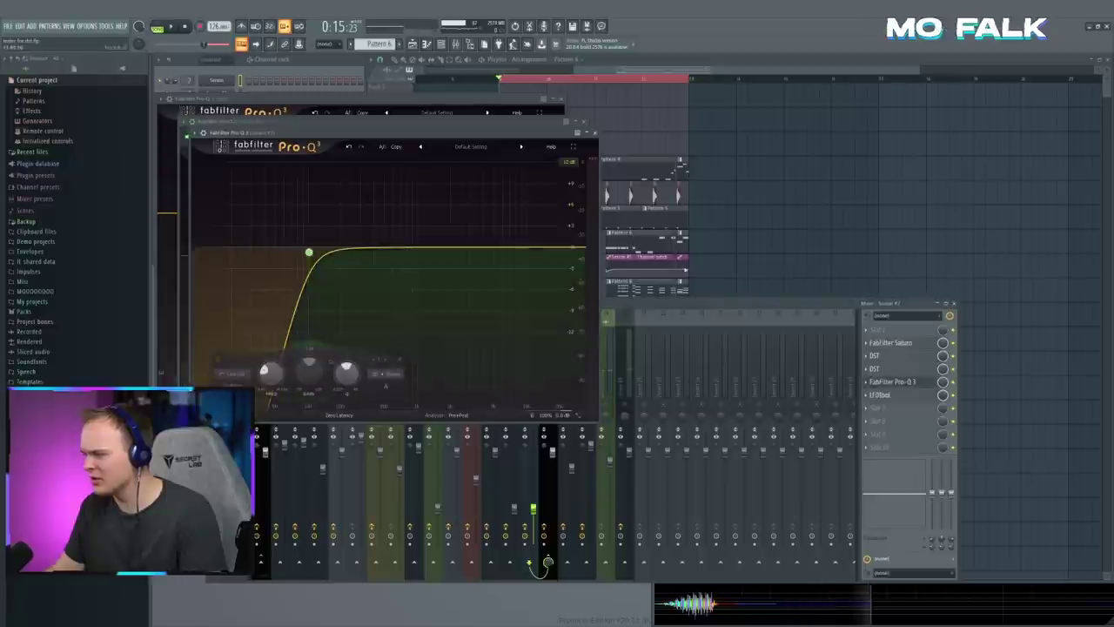
pyautogui.moveTo(372, 250)
pyautogui.mouseDown()
pyautogui.moveTo(465, 281)
pyautogui.moveTo(493, 267)
pyautogui.moveTo(363, 259)
pyautogui.moveTo(370, 267)
pyautogui.mouseUp()
pyautogui.moveTo(437, 253); pyautogui.dragTo(560, 263)
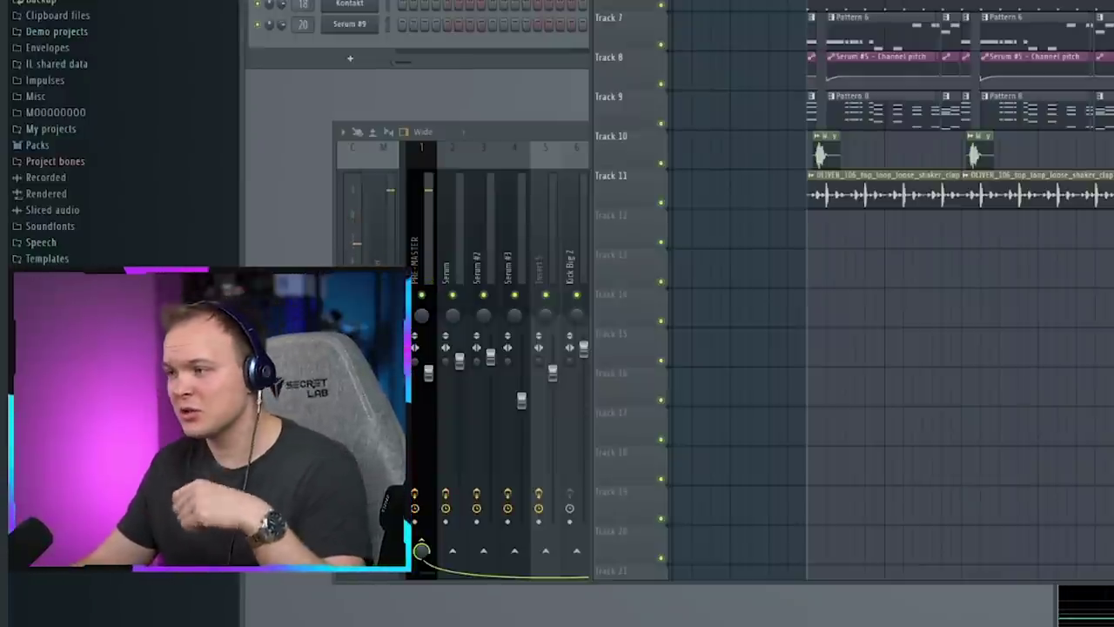
# Step: Open Serum #9, shape LFO 1 as a falling ramp modulating the OSC A level, and enable the Phaser
pyautogui.press('space')
pyautogui.press('space')
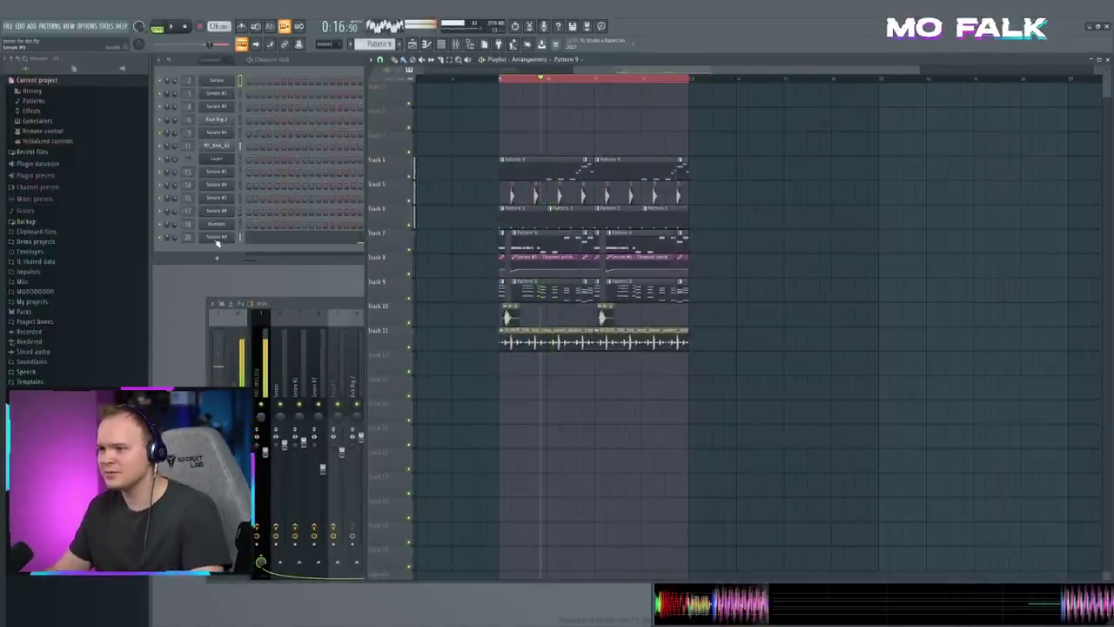
pyautogui.click(216, 237)
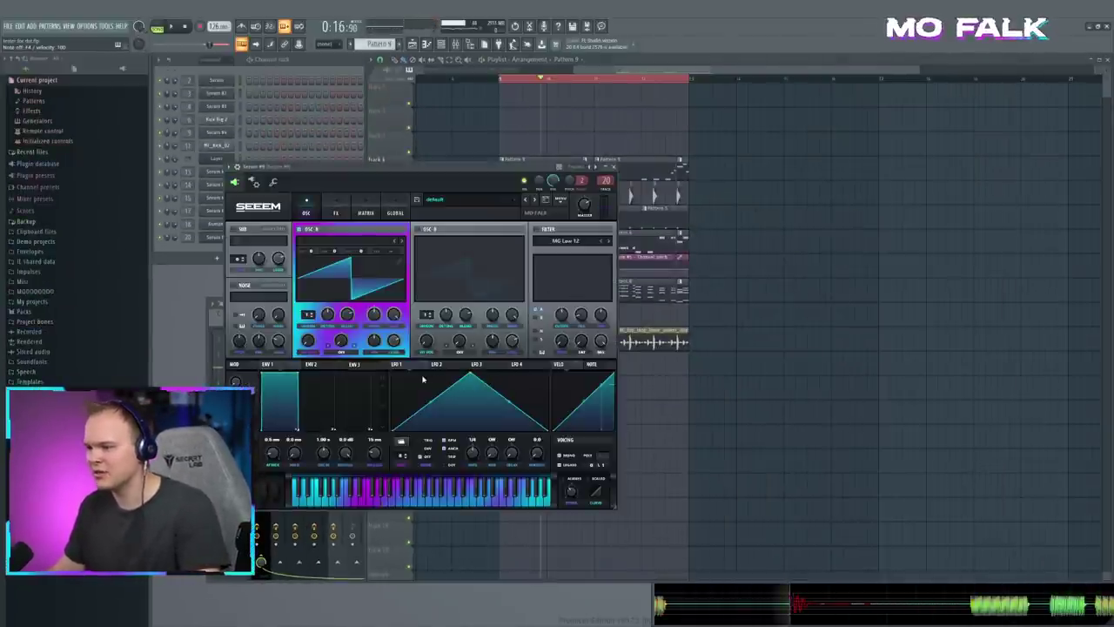
pyautogui.moveTo(477, 380); pyautogui.dragTo(392, 344)
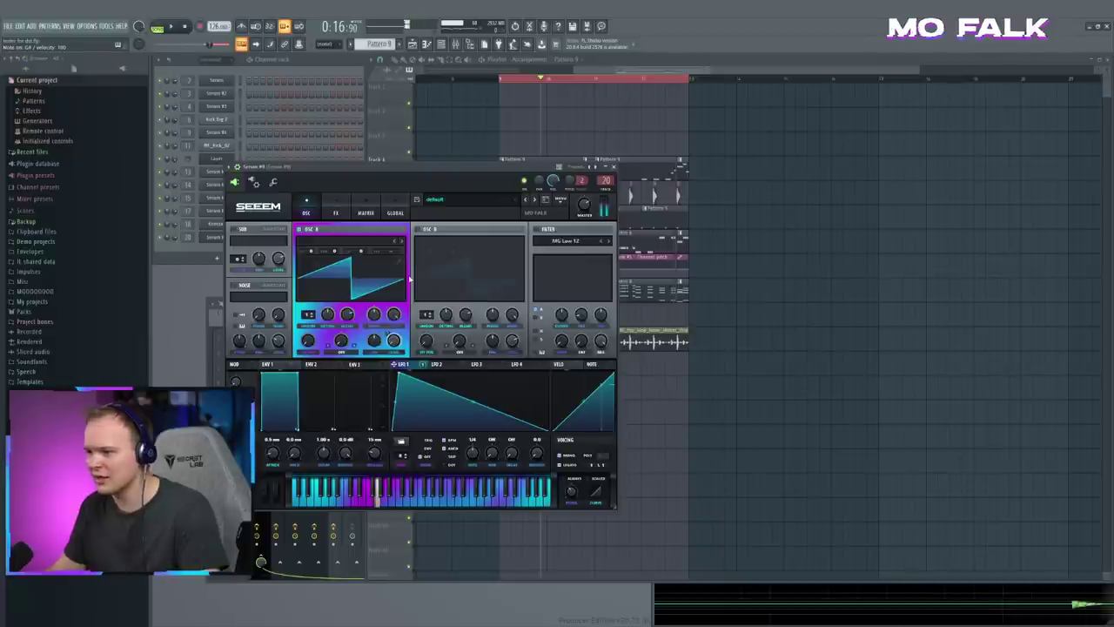
pyautogui.click(336, 213)
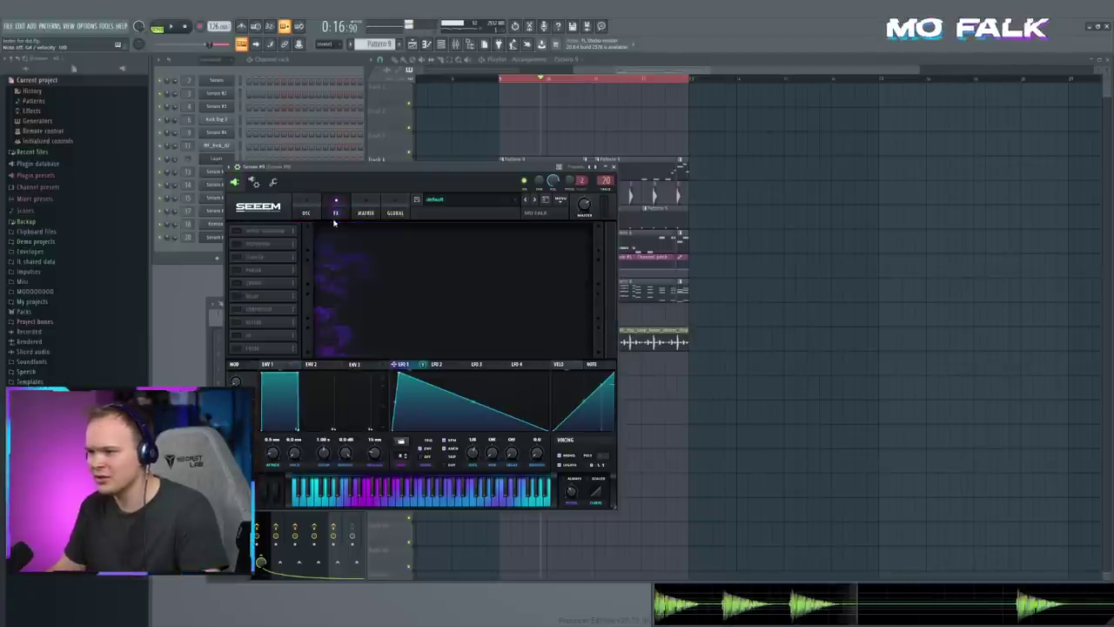
pyautogui.click(250, 270)
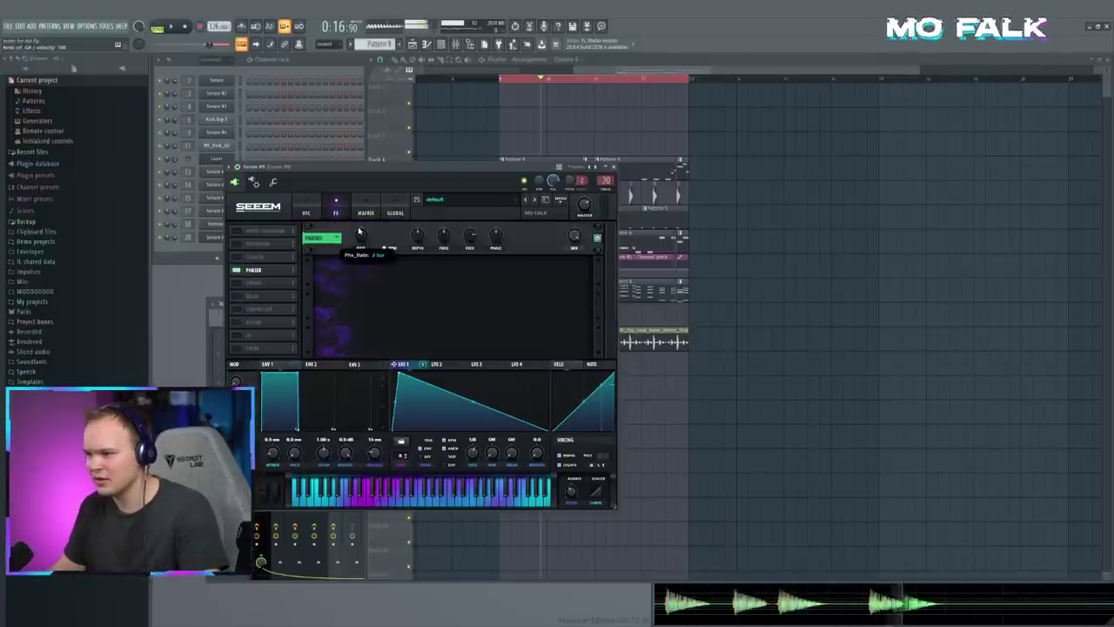
# Step: Play Serum #9 dry through empty mixer track 21, close its window and route it back to track 20
pyautogui.press('space')
pyautogui.moveTo(606, 180); pyautogui.dragTo(606, 175)
pyautogui.press('F9')
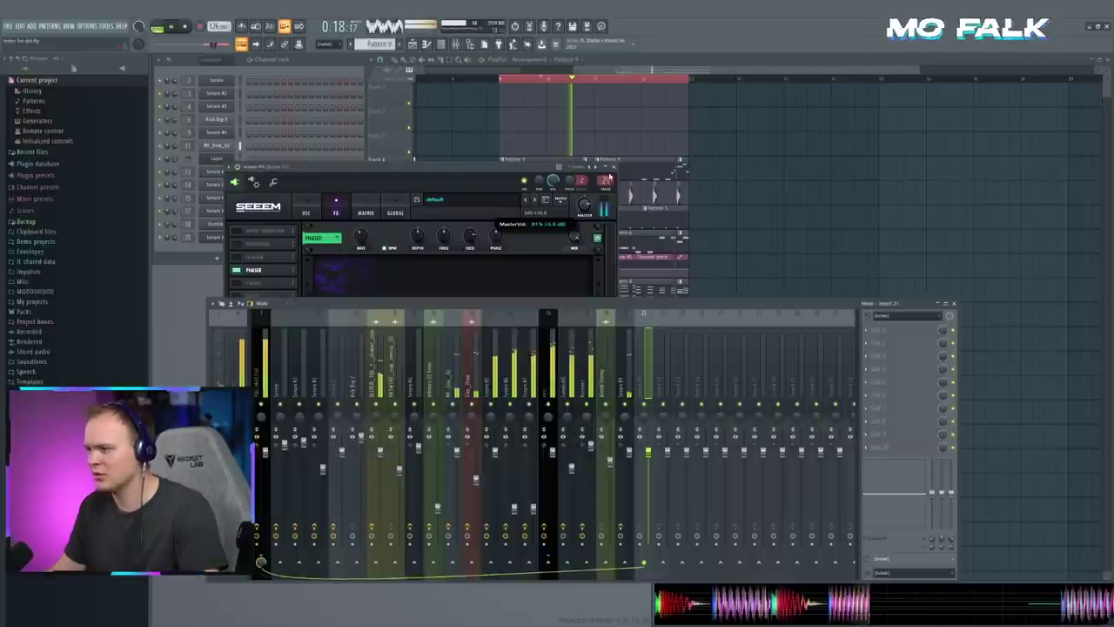
pyautogui.click(613, 166)
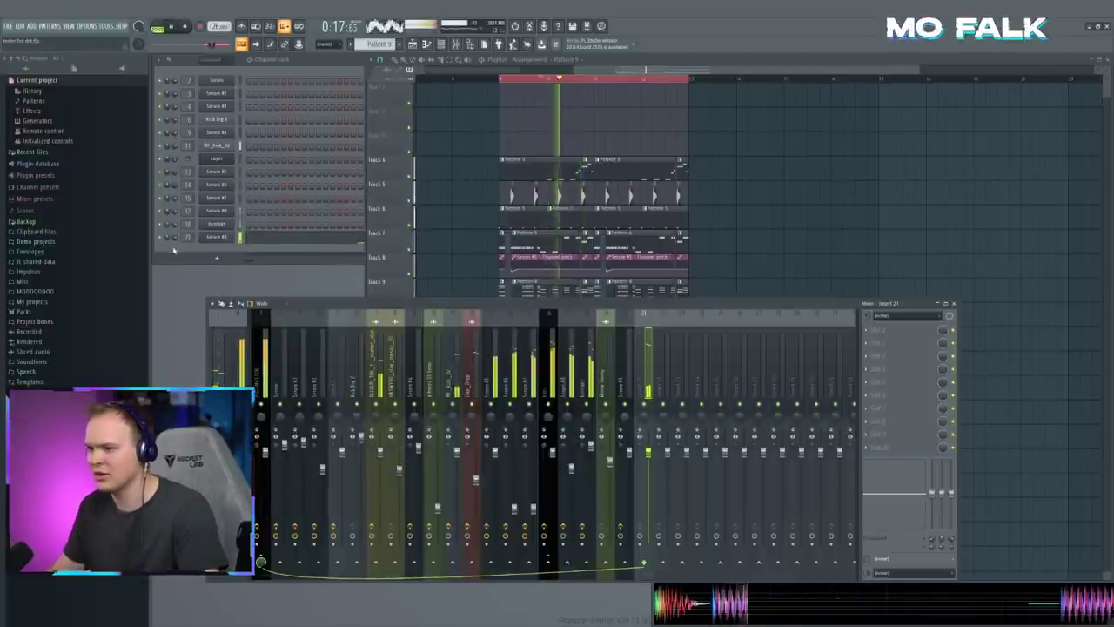
pyautogui.moveTo(188, 237); pyautogui.dragTo(188, 242)
pyautogui.press('space')
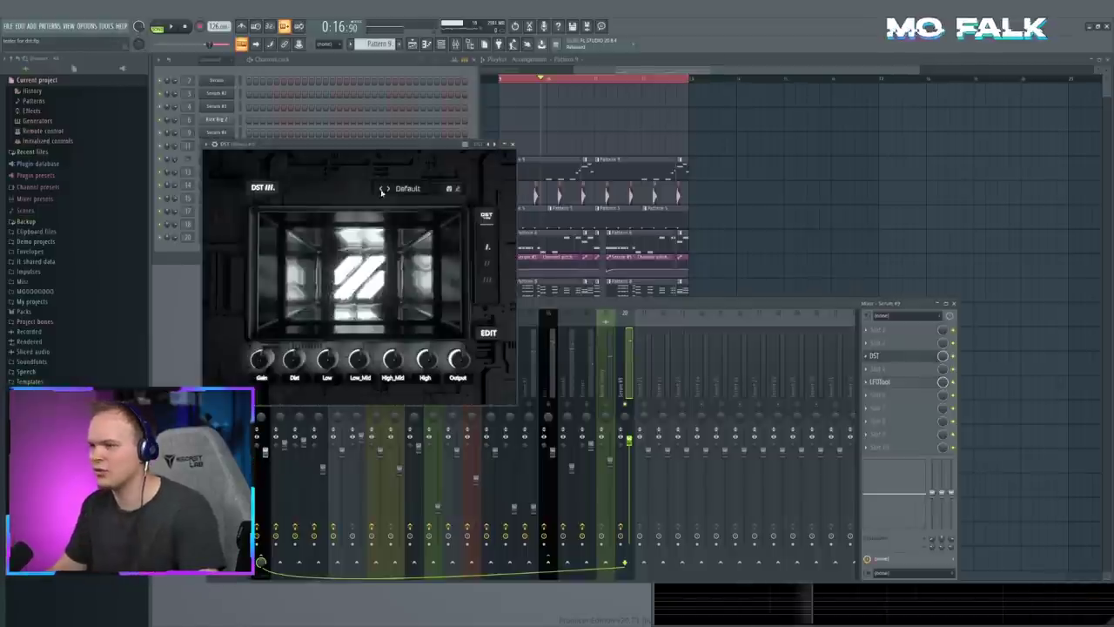
# Step: Play the loop with DST's Default preset on Serum #9, close DST and reopen the Serum #9 synth
pyautogui.press('space')
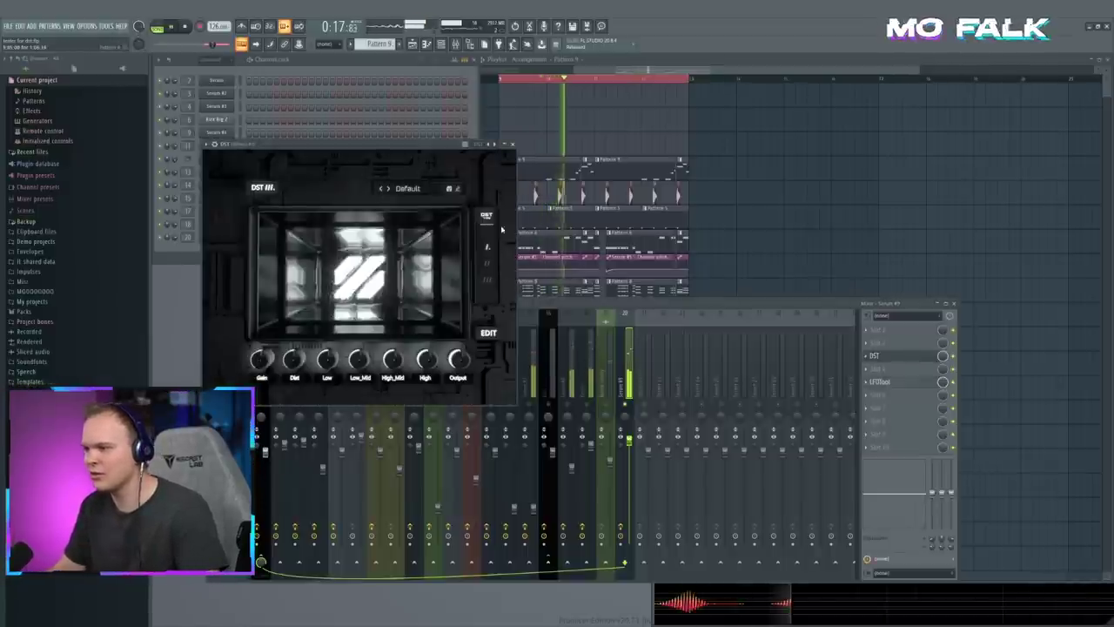
pyautogui.click(514, 144)
pyautogui.click(216, 238)
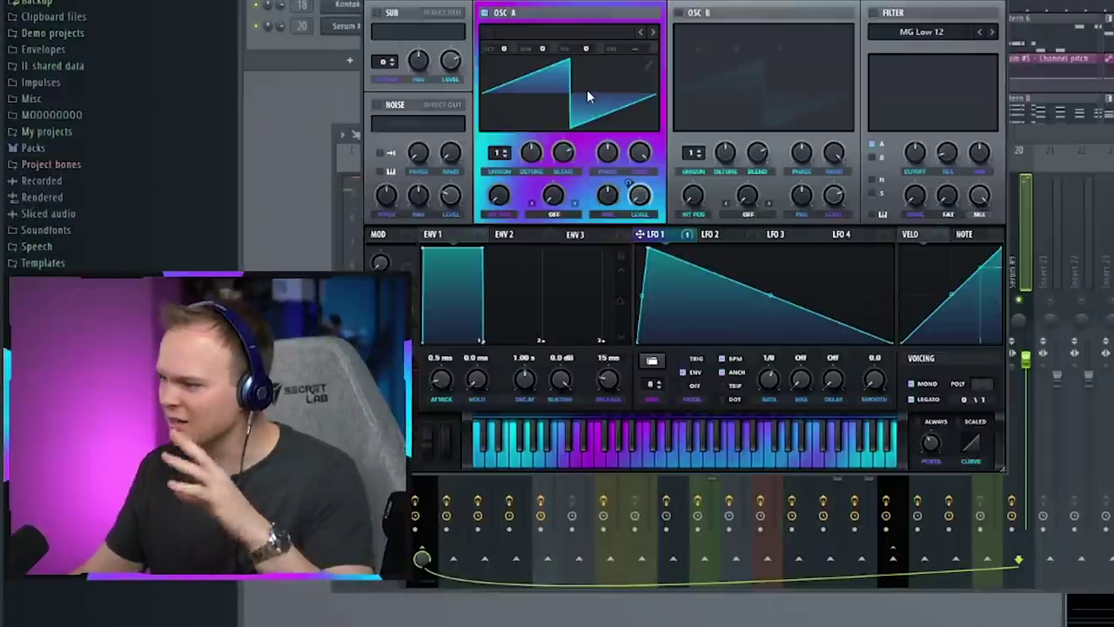
# Step: Lower the Serum #9 mixer fader and route the track to the bass bus
pyautogui.moveTo(1026, 359); pyautogui.dragTo(1026, 388)
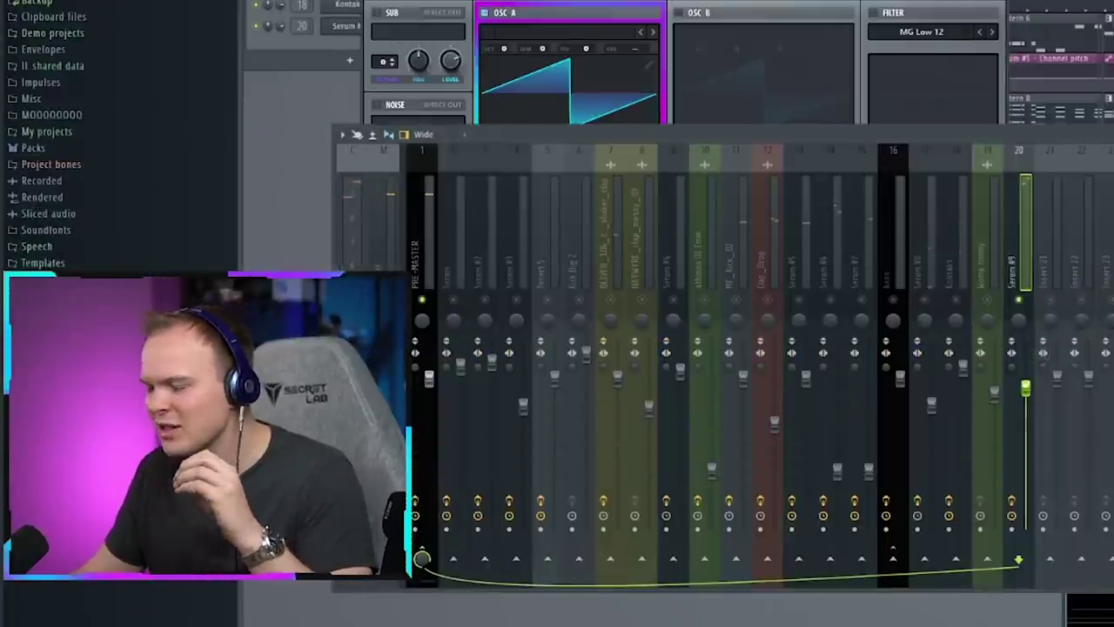
pyautogui.click(1032, 255)
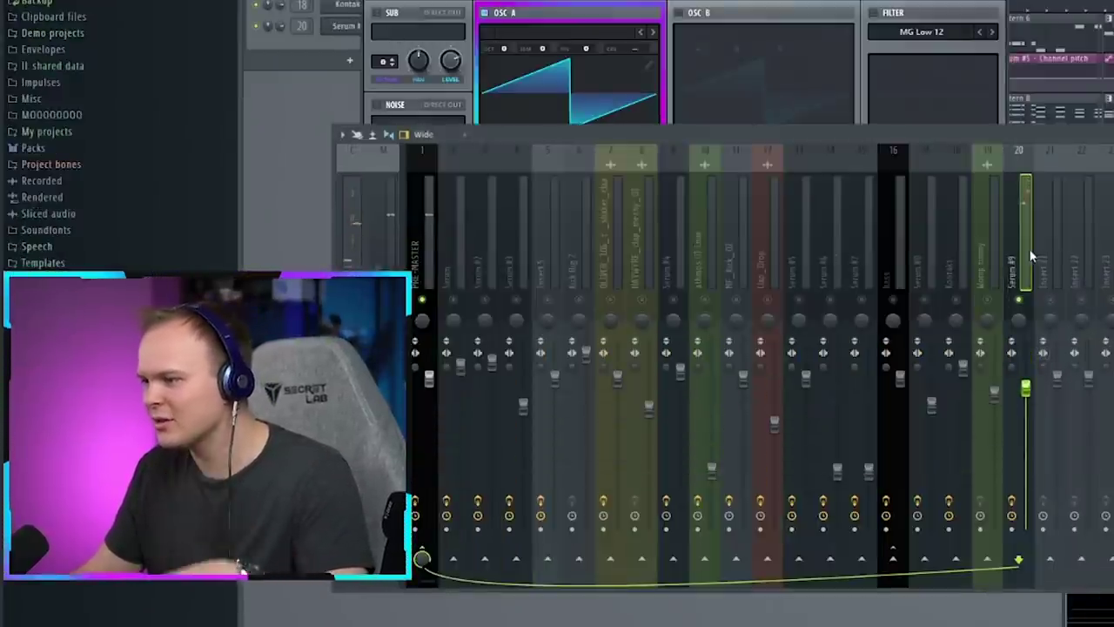
pyautogui.click(892, 560)
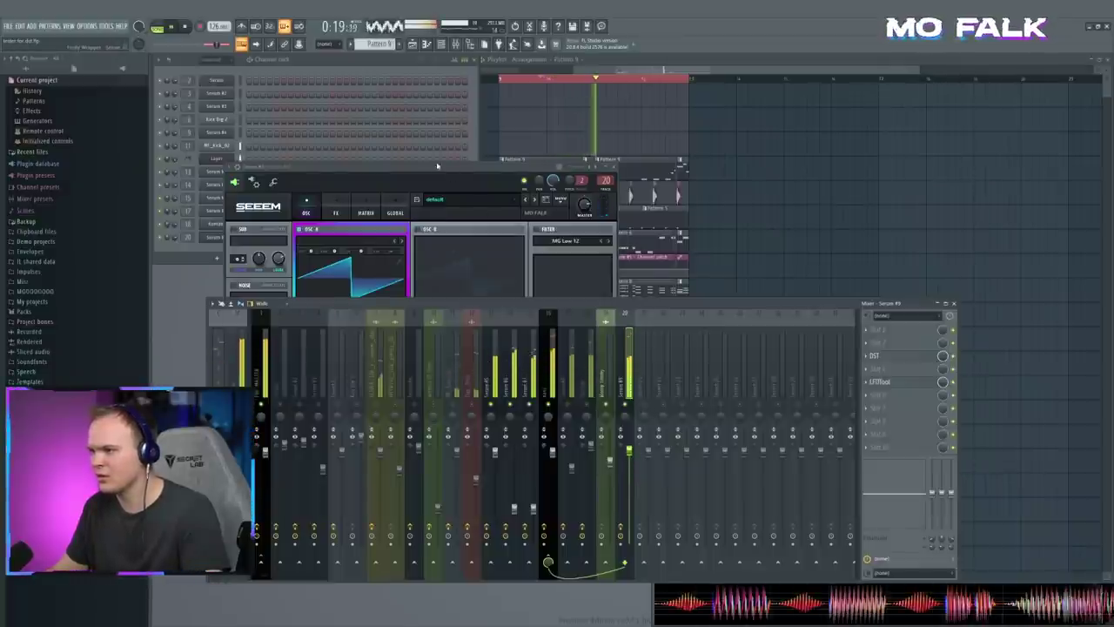
# Step: Enable Hyper/Dimension and a Compressor with about 7.7 dB of gain in Serum #9's effects, and close the synth
pyautogui.moveTo(437, 165); pyautogui.dragTo(478, 171)
pyautogui.click(376, 217)
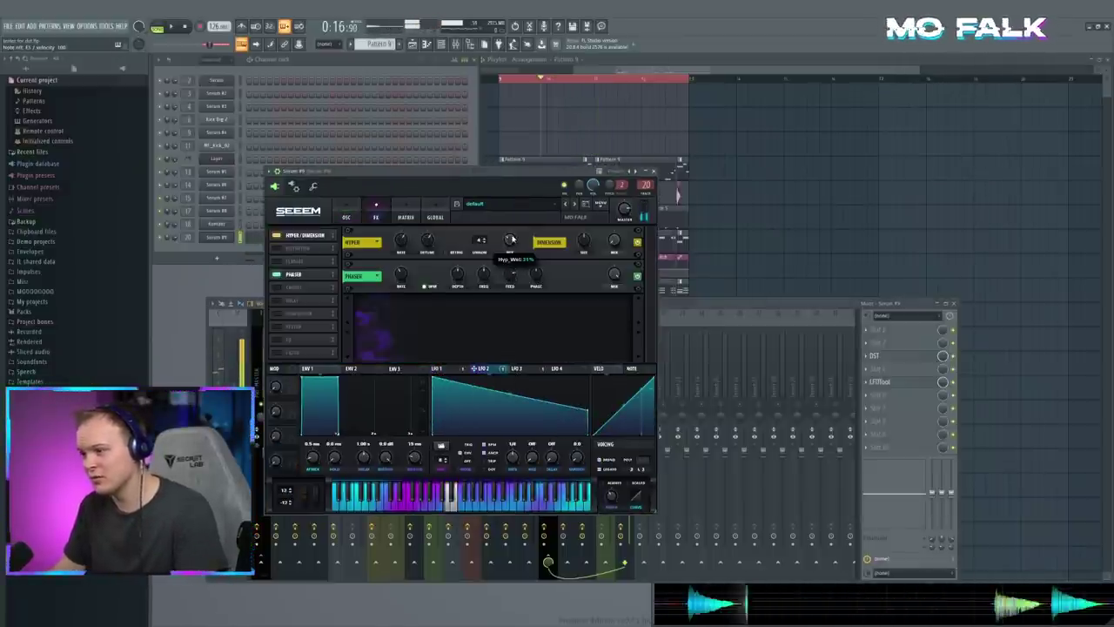
pyautogui.click(277, 314)
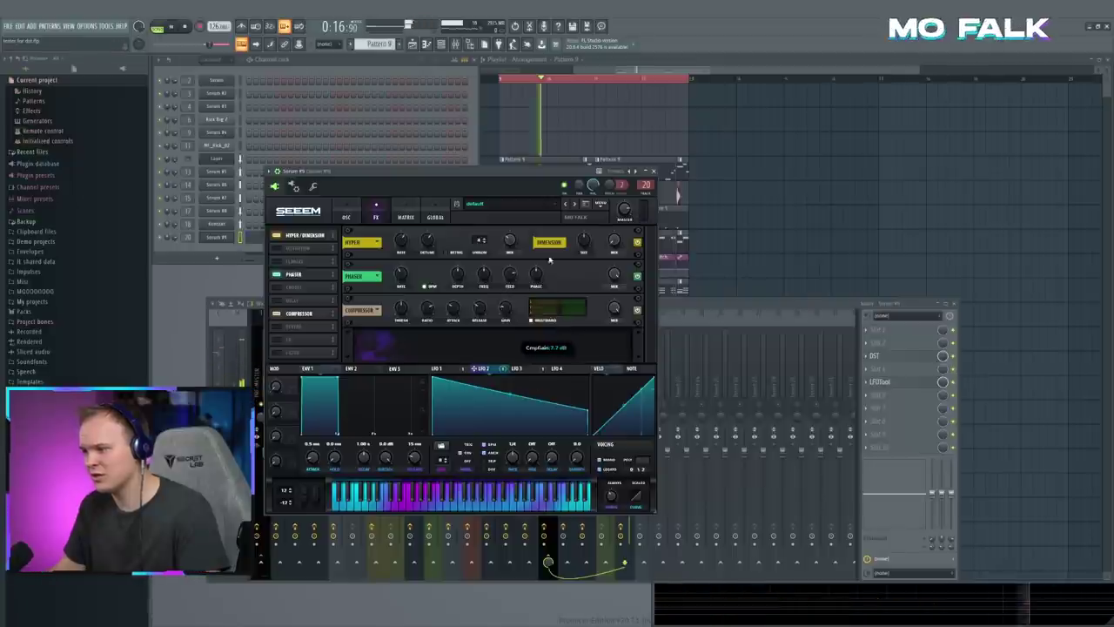
pyautogui.click(653, 171)
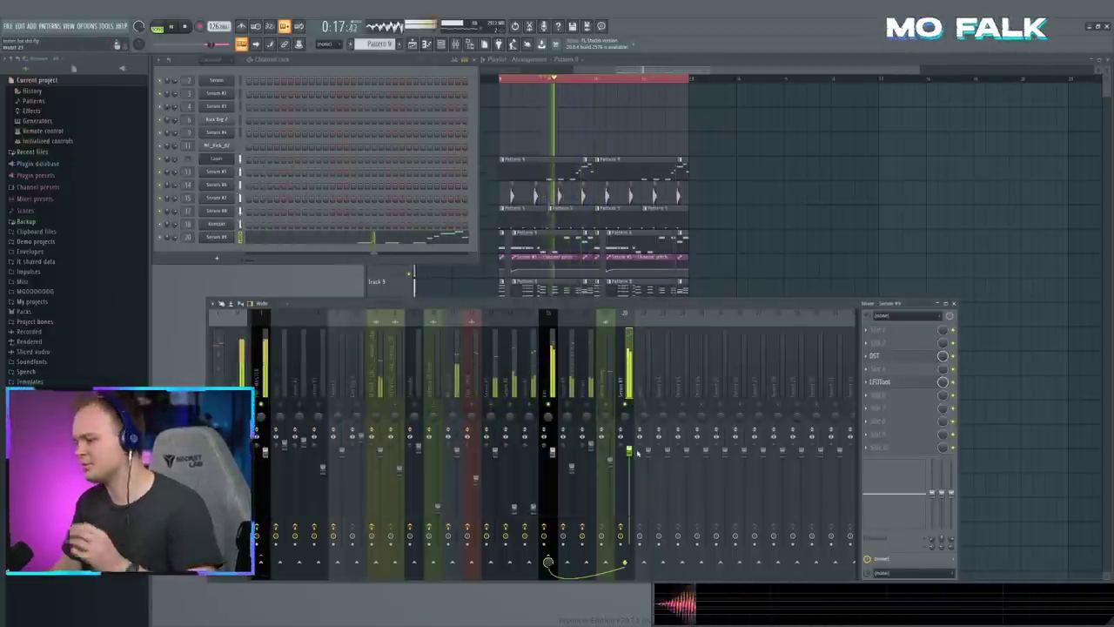
# Step: Move DST up one slot on Serum #9 and add a second DST after it with the Scooped preset
pyautogui.scroll(1, 897, 357)
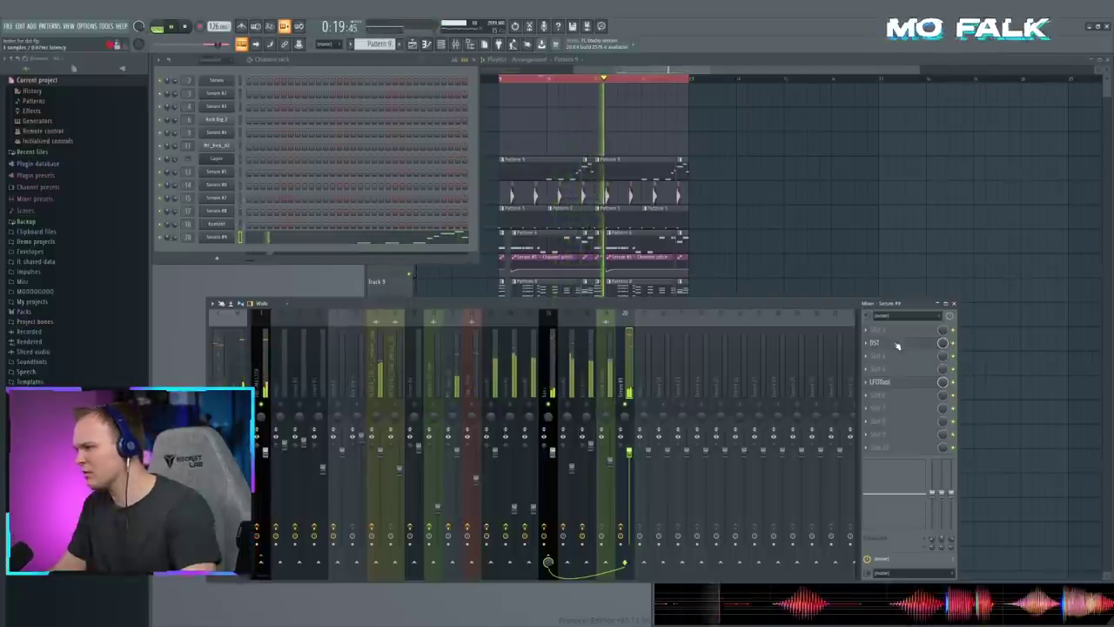
pyautogui.press('space')
pyautogui.press('space')
pyautogui.press('space')
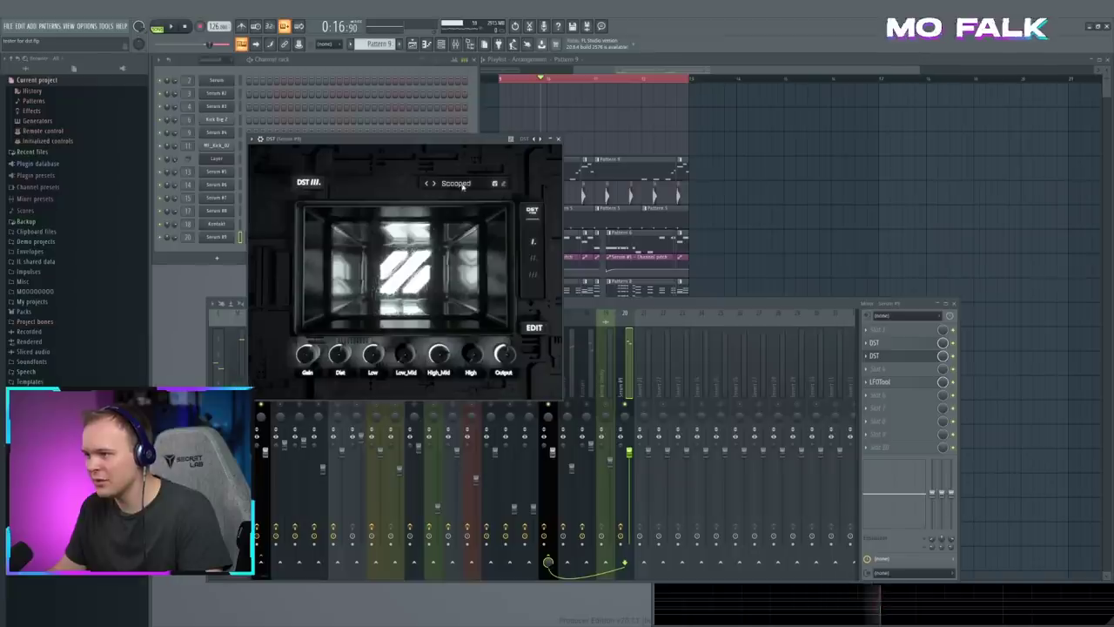
# Step: Play the loop and load the Default preset in the second DST on Serum #9
pyautogui.moveTo(436, 139); pyautogui.dragTo(510, 147)
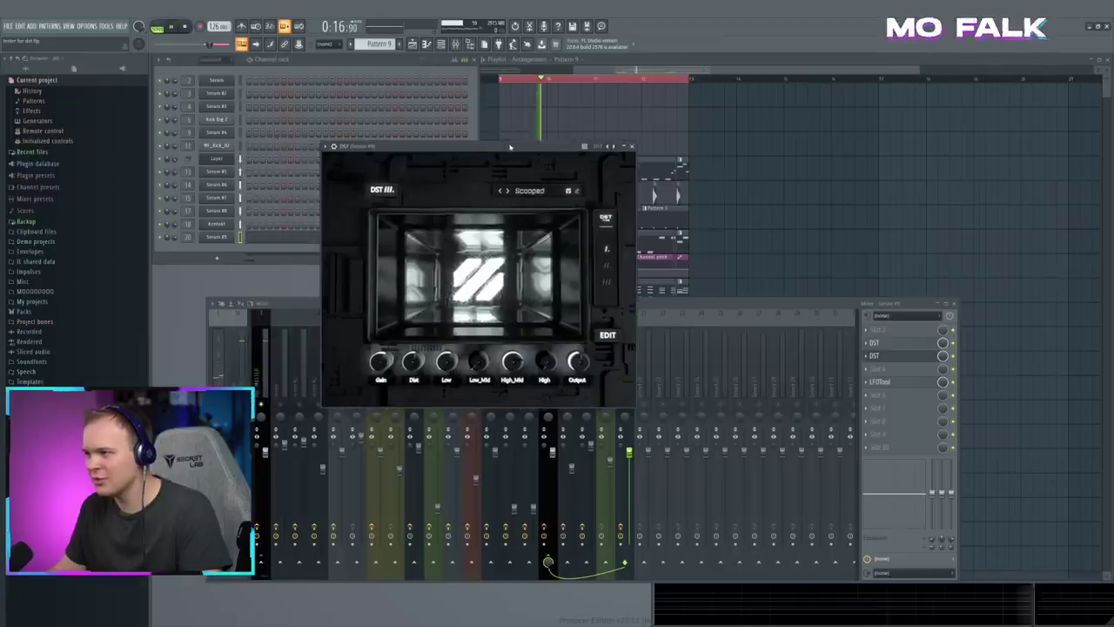
pyautogui.press('space')
pyautogui.click(530, 191)
pyautogui.click(532, 211)
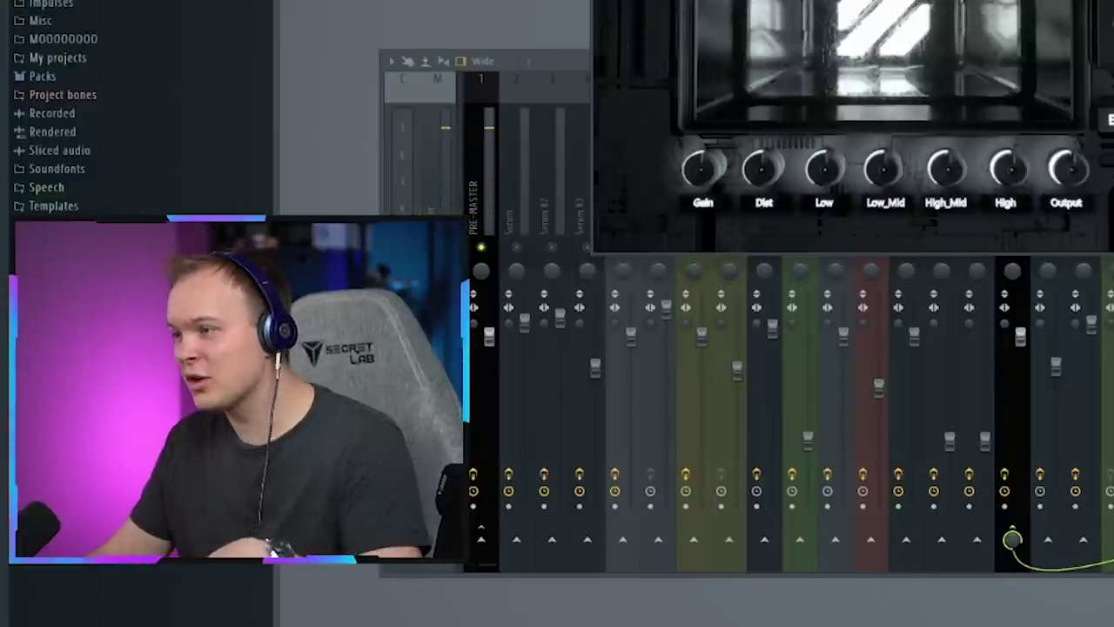
# Step: Set the second DST on Serum #9 to mode II, lower its Output during playback and close its window
pyautogui.moveTo(1045, 1); pyautogui.dragTo(1047, 19)
pyautogui.press('space')
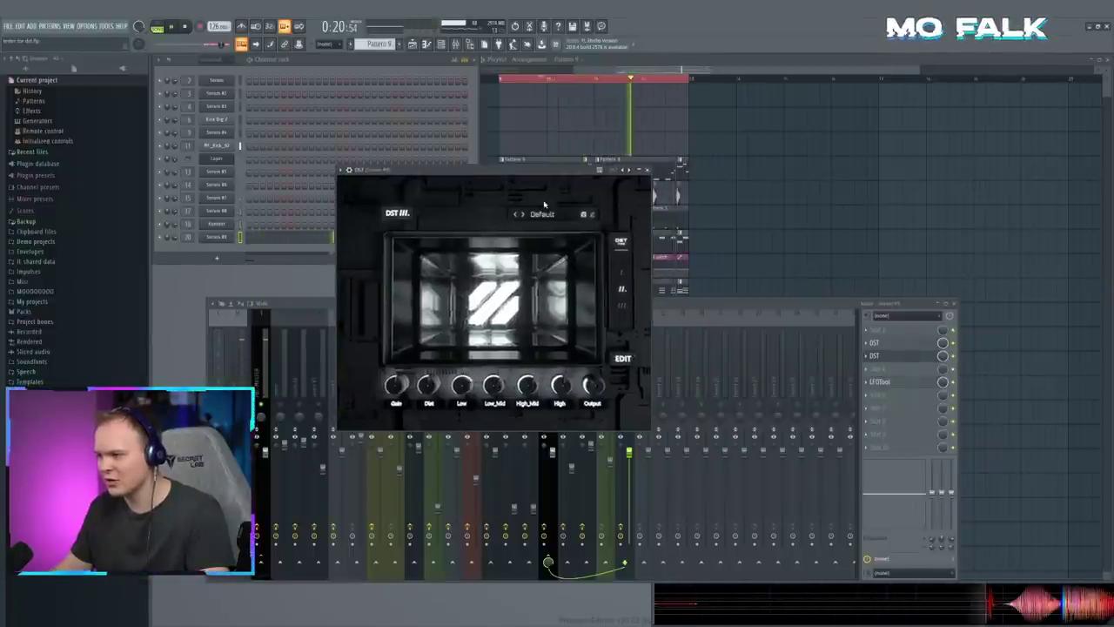
pyautogui.moveTo(548, 171); pyautogui.dragTo(514, 175)
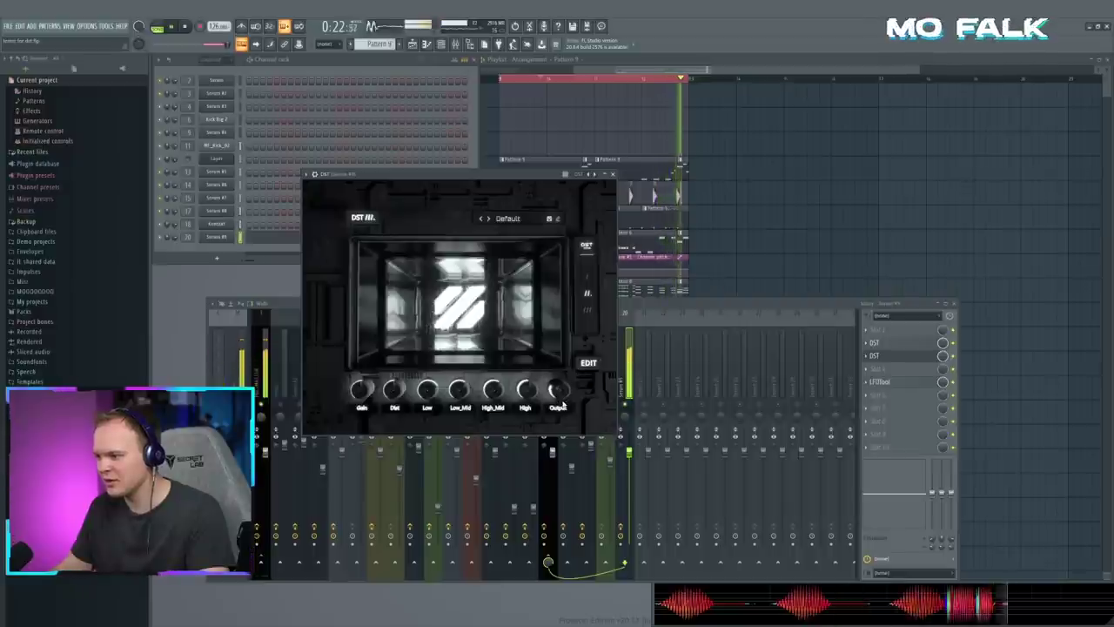
pyautogui.moveTo(505, 176); pyautogui.dragTo(518, 178)
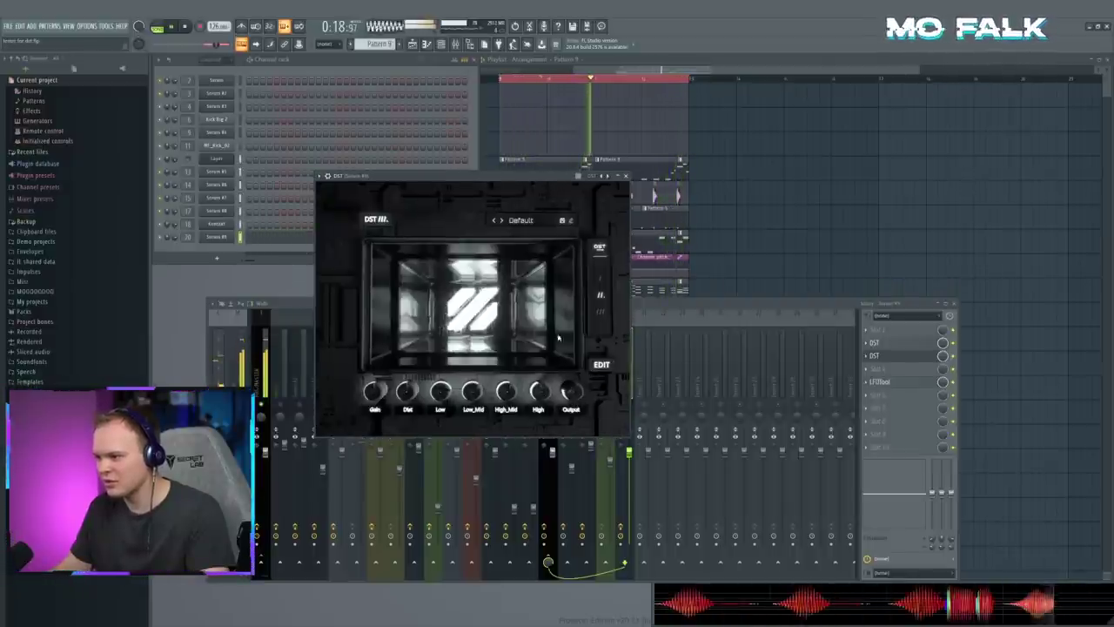
pyautogui.click(627, 176)
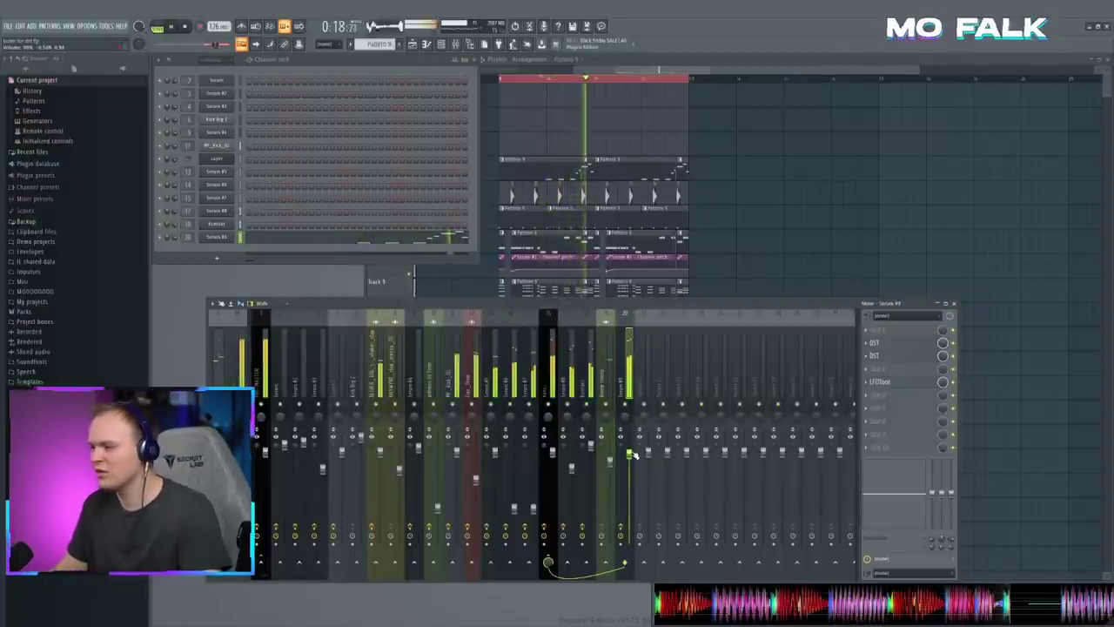
# Step: Transpose the closing run of notes in Serum #9's piano roll up an octave and close the piano roll
pyautogui.click(292, 237)
pyautogui.moveTo(673, 394); pyautogui.dragTo(499, 254)
pyautogui.hotkey('ctrl', 'Up')
pyautogui.keyDown('ctrl'); pyautogui.click(657, 379); pyautogui.keyUp('ctrl')
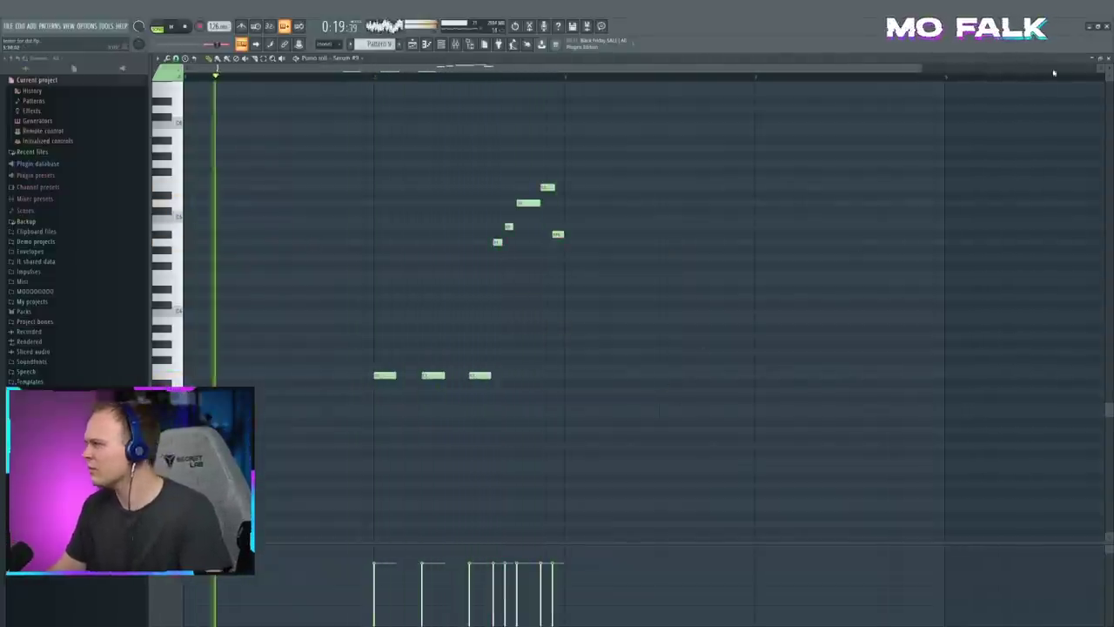
pyautogui.click(1109, 59)
pyautogui.click(1108, 58)
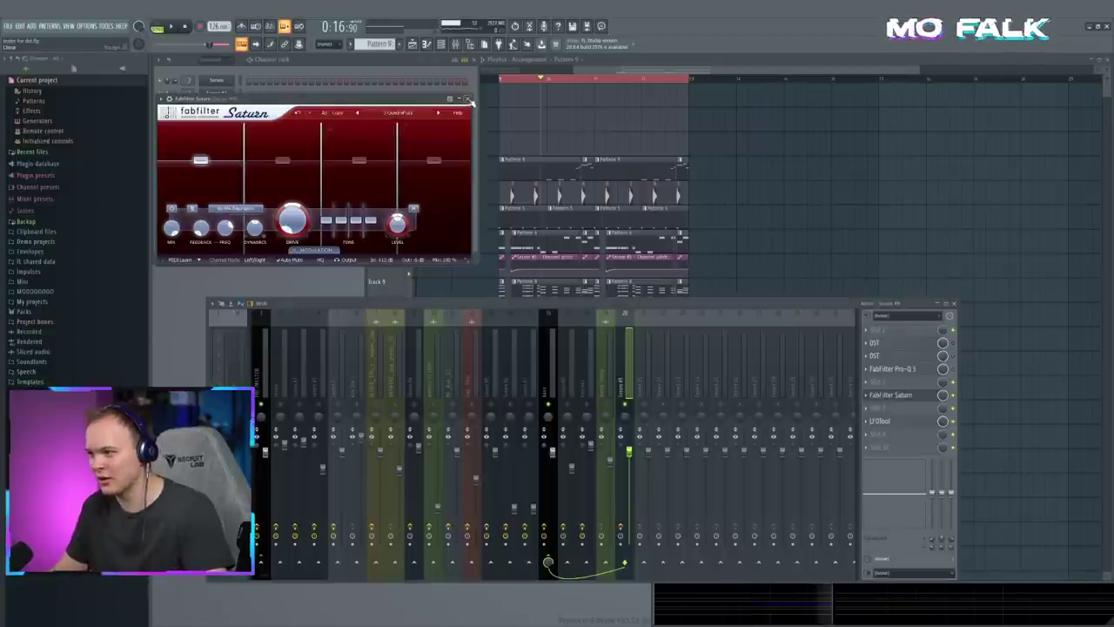
# Step: Build an alternative distortion chain on Serum #9 from three FabFilter Saturn instances followed by Dirt, and close the plug-in windows
pyautogui.click(467, 99)
pyautogui.moveTo(886, 396); pyautogui.dragTo(883, 415)
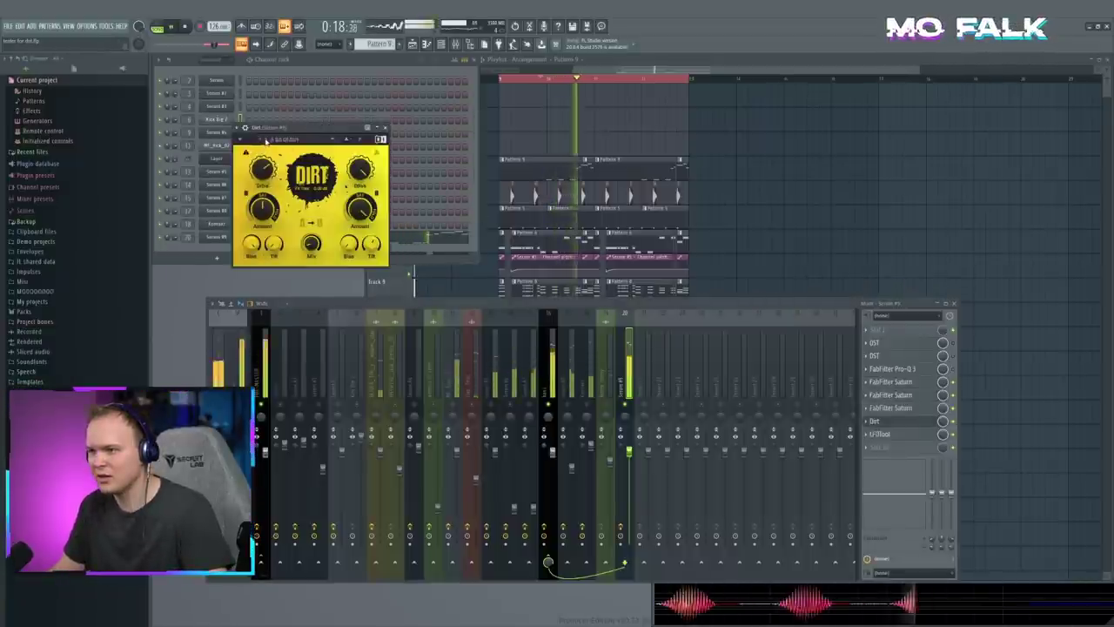
pyautogui.click(387, 130)
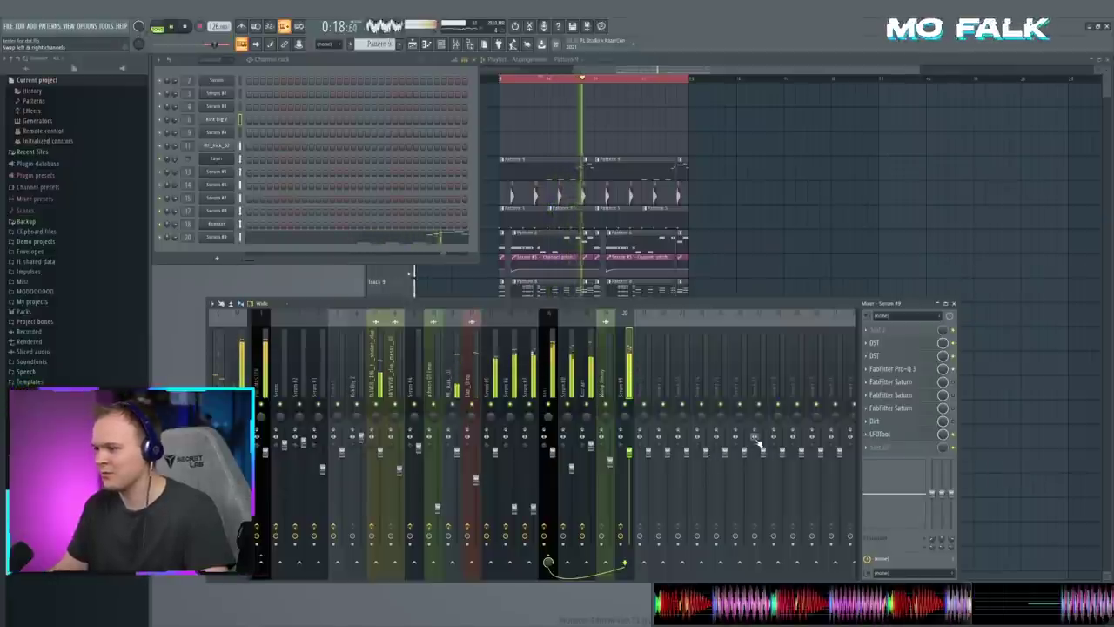
# Step: Solo the Serum #9 mixer track and add a FabFilter Pro-C 2 after each DST, closing the compressor's window
pyautogui.press('space')
pyautogui.press('space')
pyautogui.rightClick(626, 406)
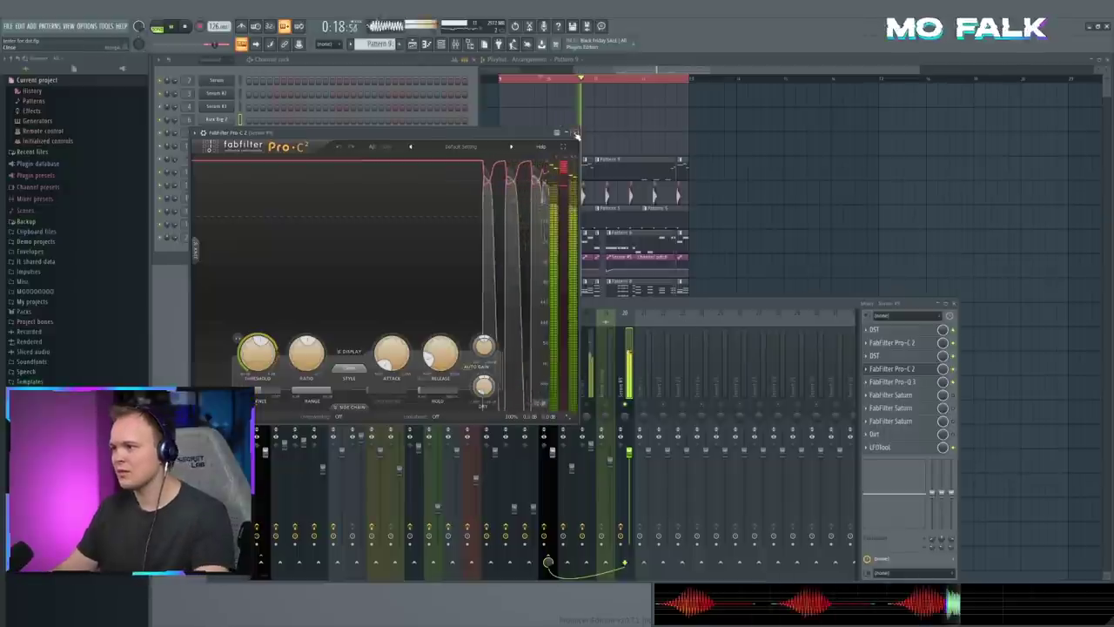
pyautogui.click(575, 134)
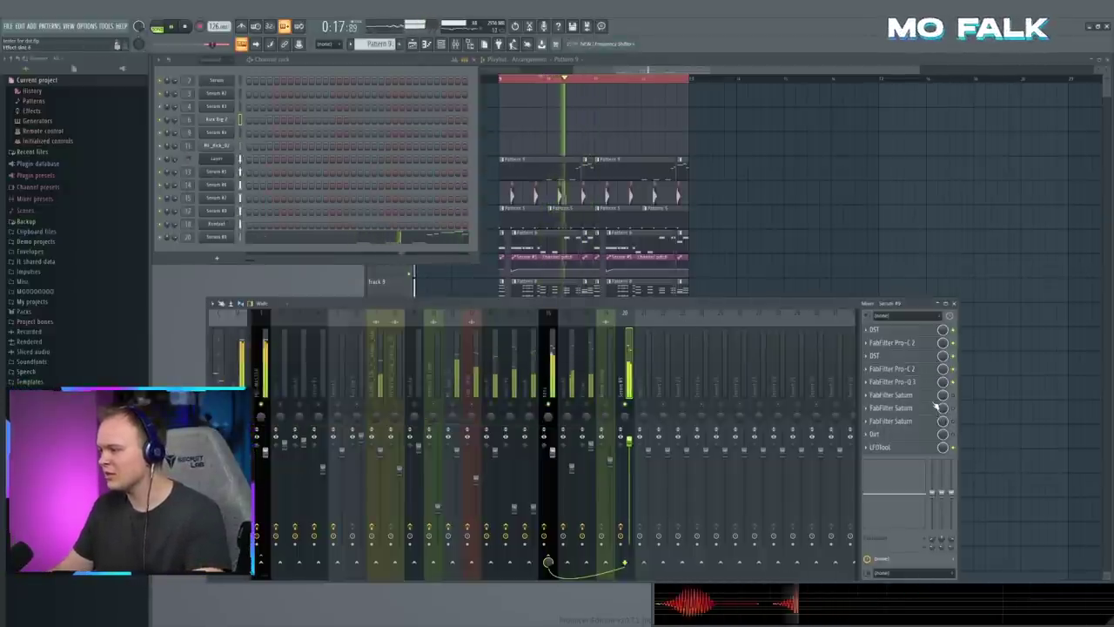
# Step: Compare Serum #9's DST and Pro-C 2 chain with its Saturn and Dirt chain during playback by switching the effects on and off
pyautogui.press('space')
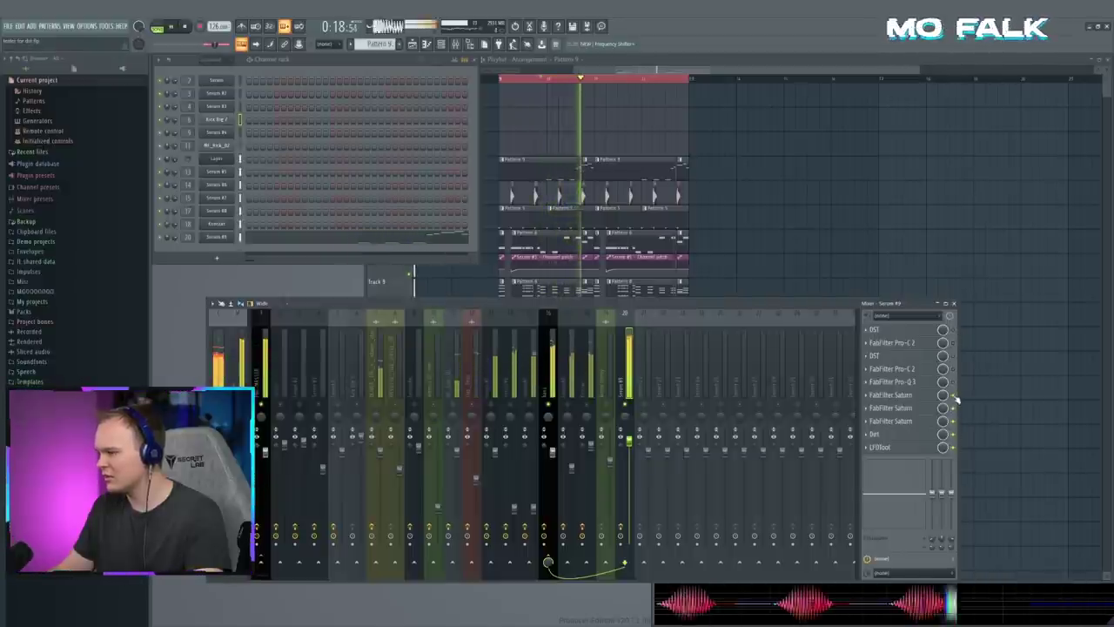
pyautogui.press('space')
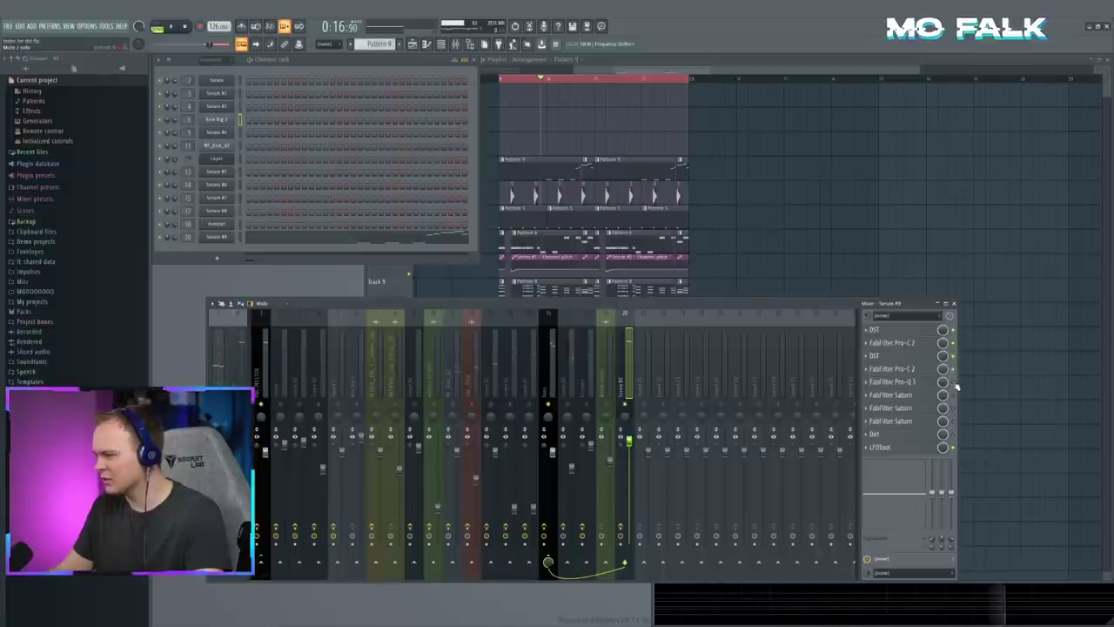
pyautogui.click(885, 357)
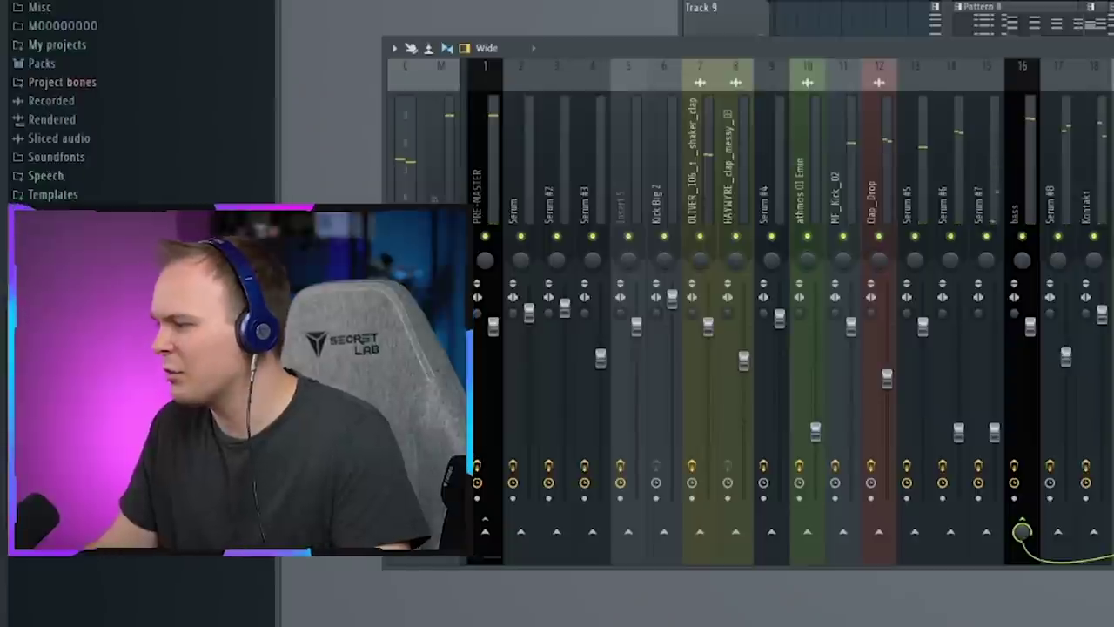
# Step: Play the loop and show the effects page of the Serum #9 synth
pyautogui.press('space')
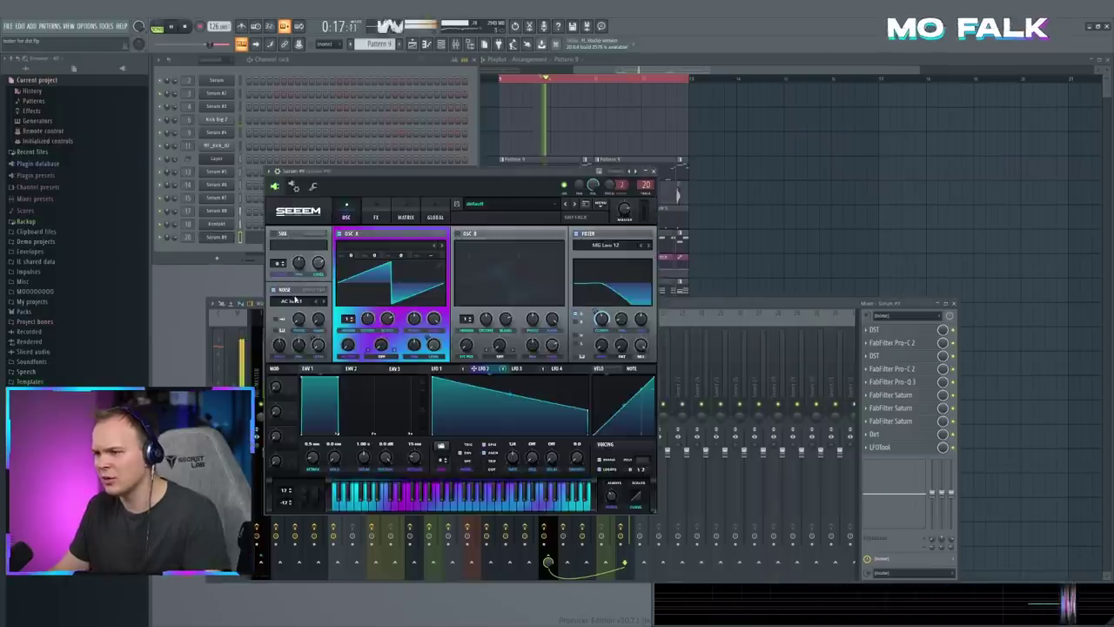
pyautogui.click(373, 216)
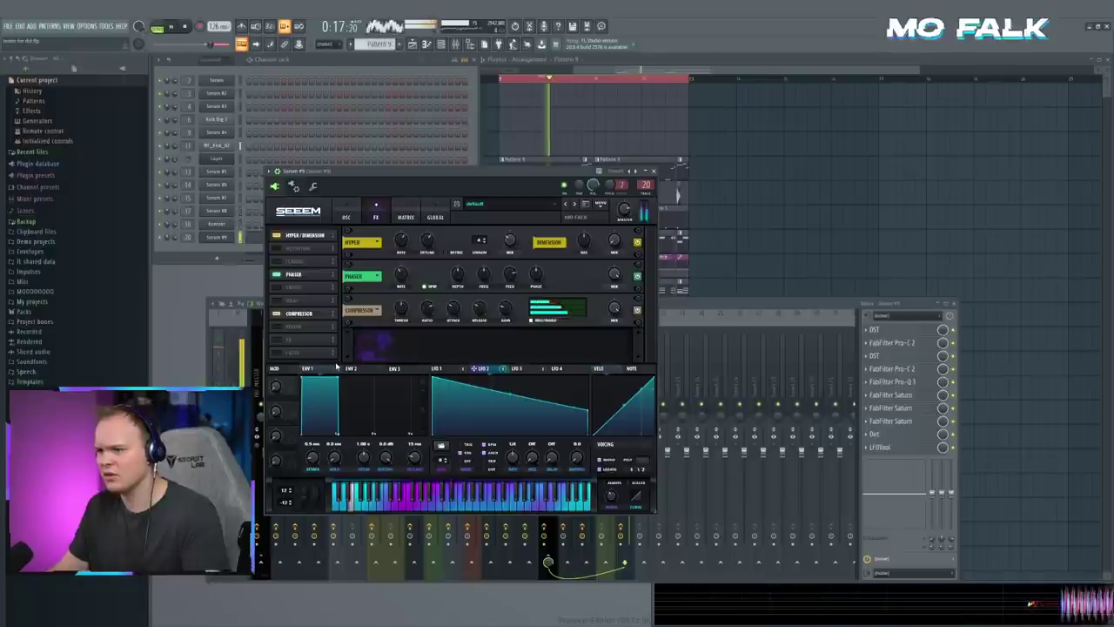